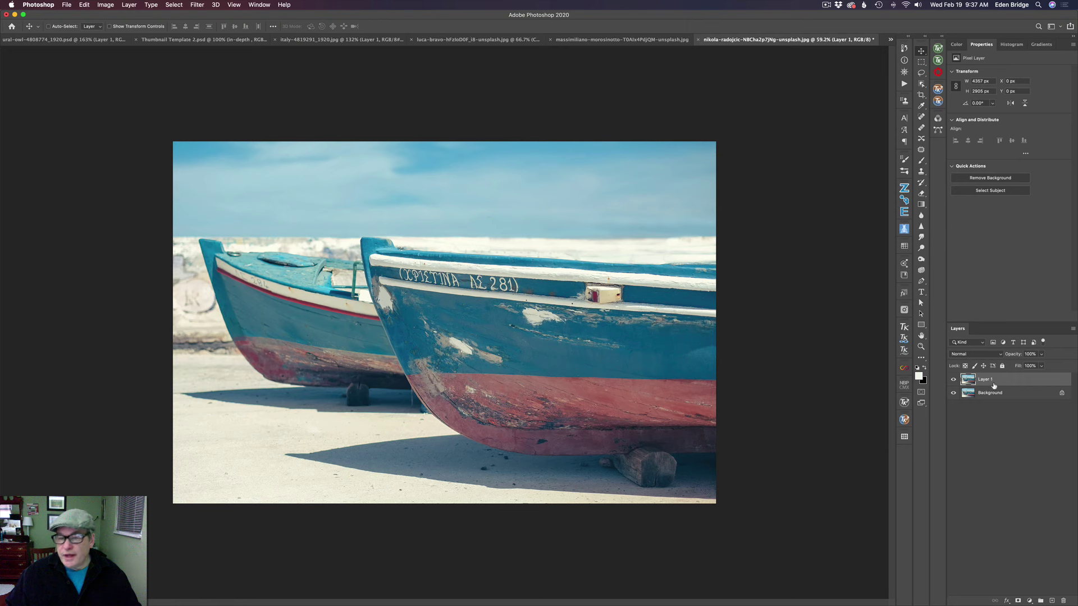
Open Layer 1 in the Topaz Studio 2 filter.
{"action": "left_click", "coordinate": [198, 5]}
{"action": "mouse_move", "coordinate": [291, 256]}
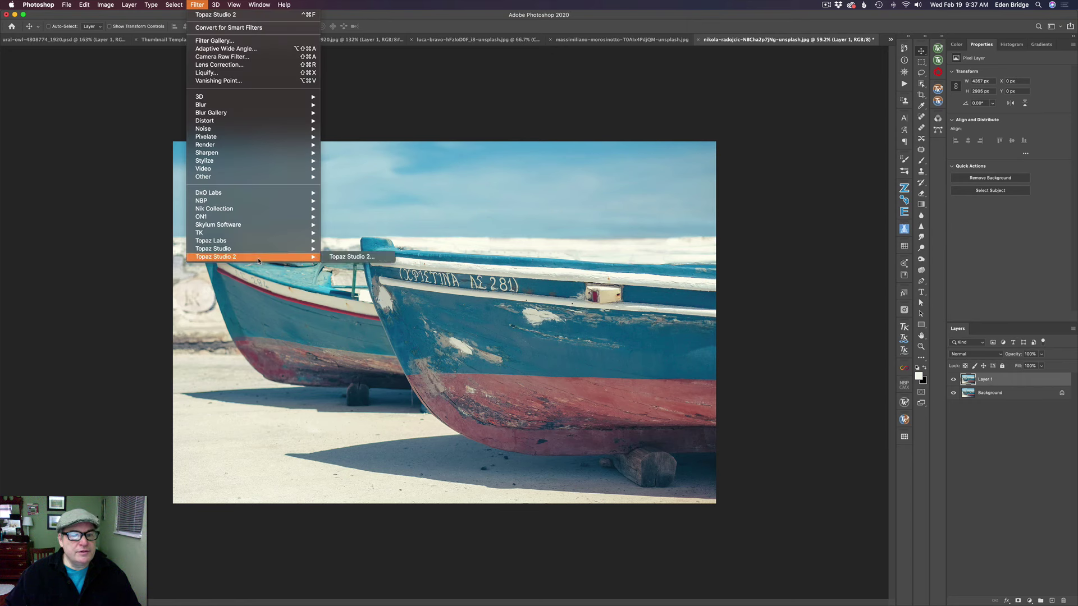
{"action": "left_click", "coordinate": [353, 257]}
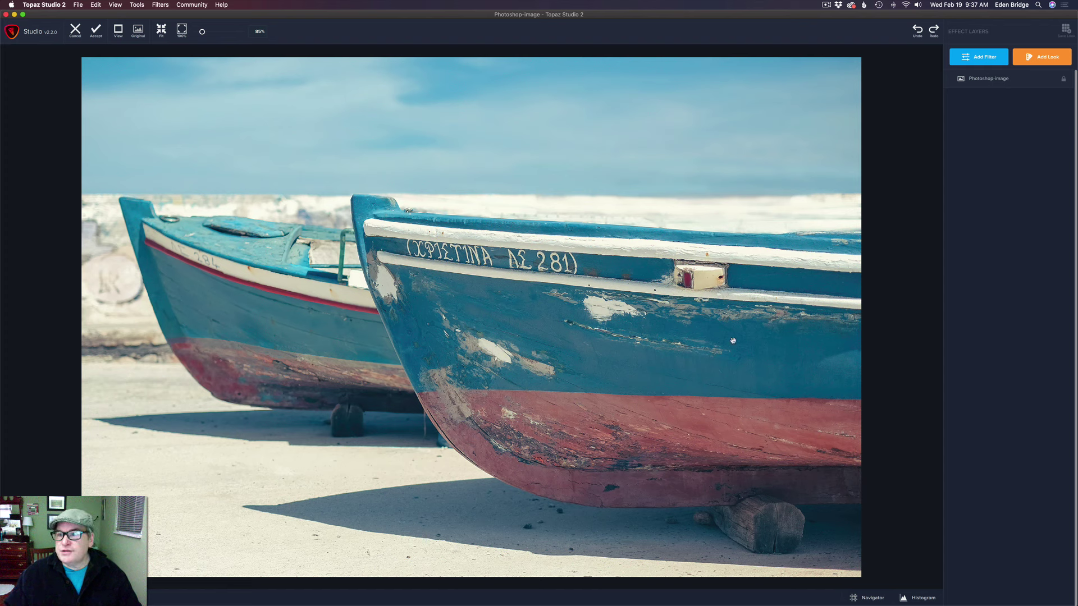
Add a Blur filter to the image and set its blur type to Diffusion.
{"action": "left_click", "coordinate": [992, 59]}
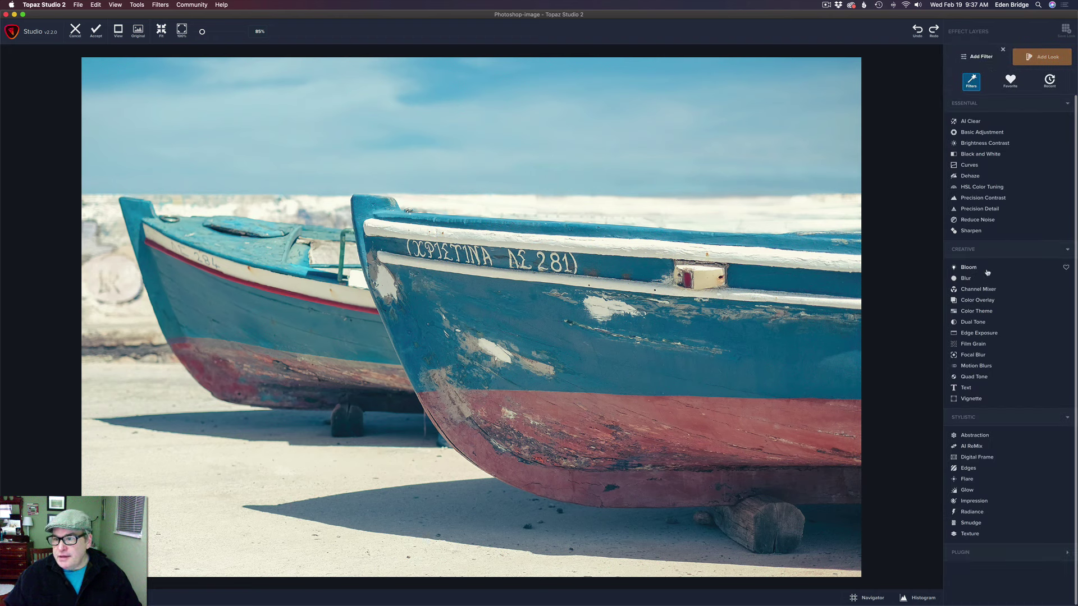
{"action": "left_click", "coordinate": [966, 279]}
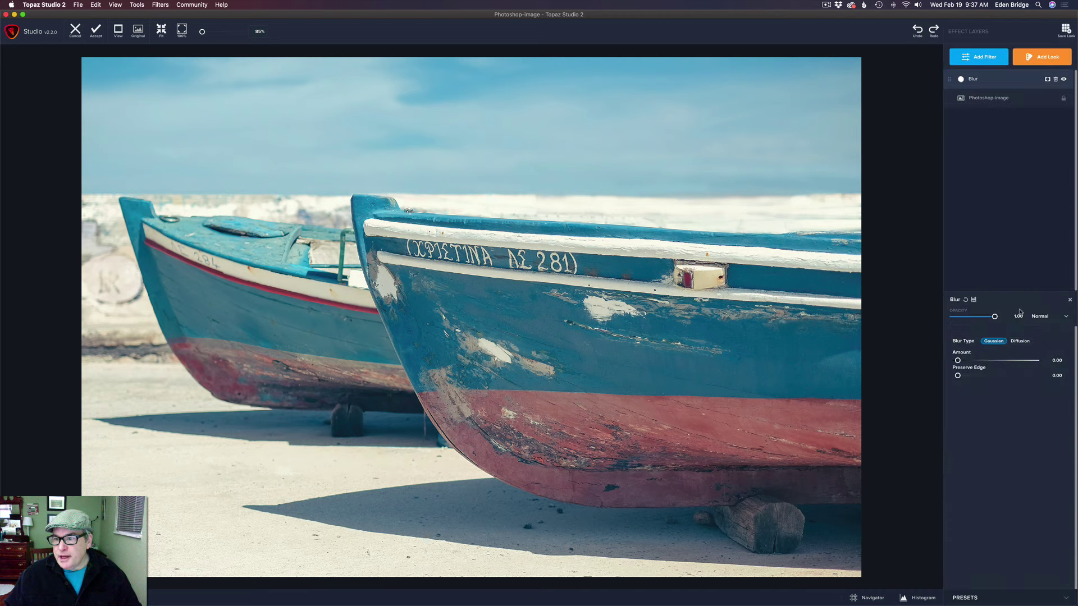
{"action": "left_click", "coordinate": [1021, 341]}
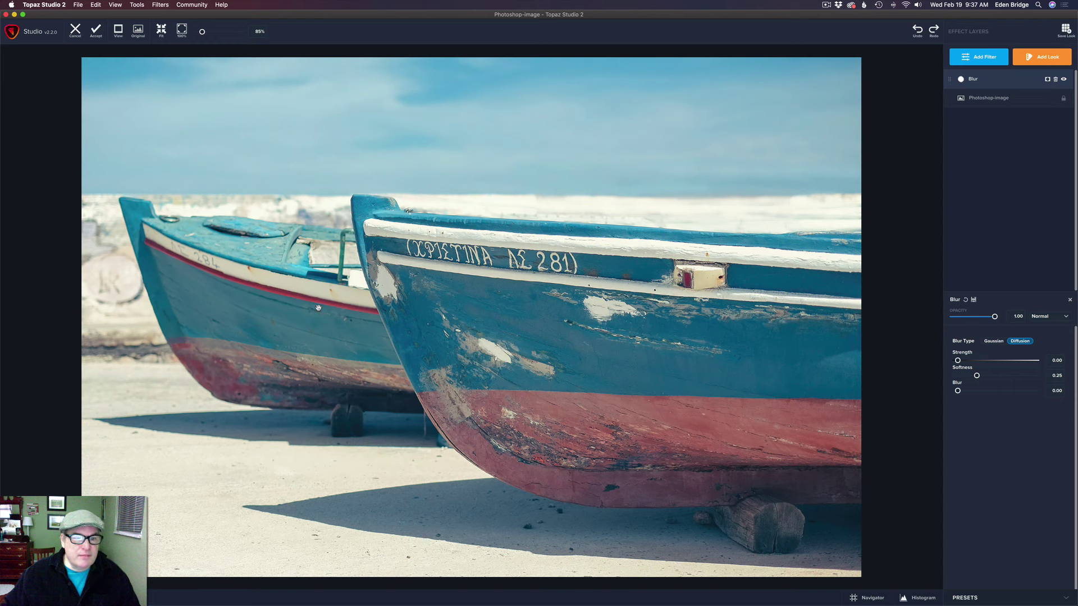
{"action": "left_click", "coordinate": [997, 342]}
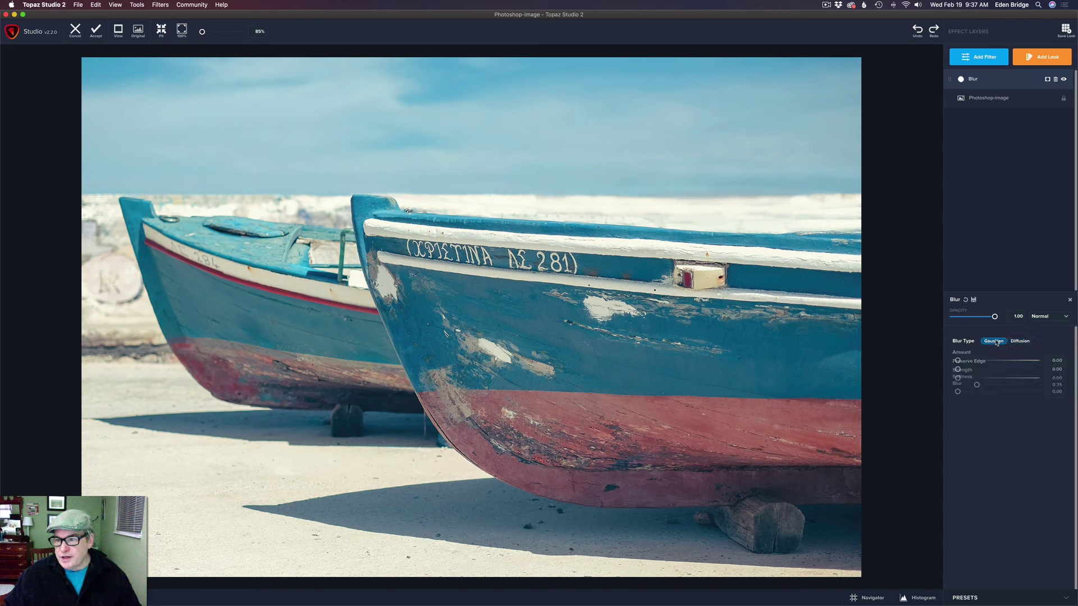
{"action": "mouse_move", "coordinate": [957, 361]}
{"action": "left_mouse_down"}
{"action": "mouse_move", "coordinate": [1017, 362]}
{"action": "mouse_move", "coordinate": [949, 360]}
{"action": "left_mouse_up"}
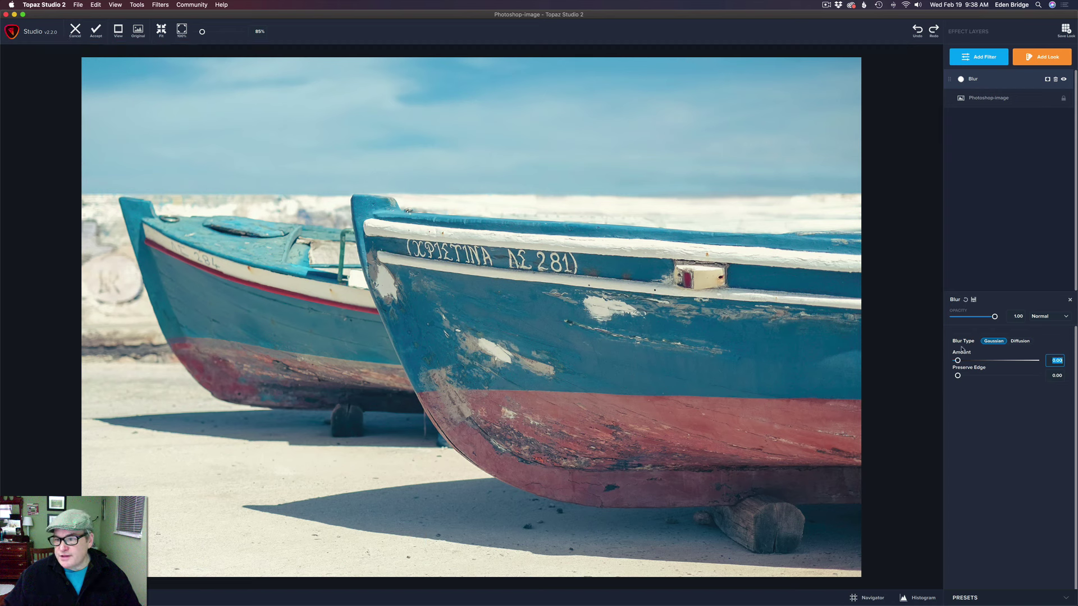
{"action": "left_click", "coordinate": [1021, 341]}
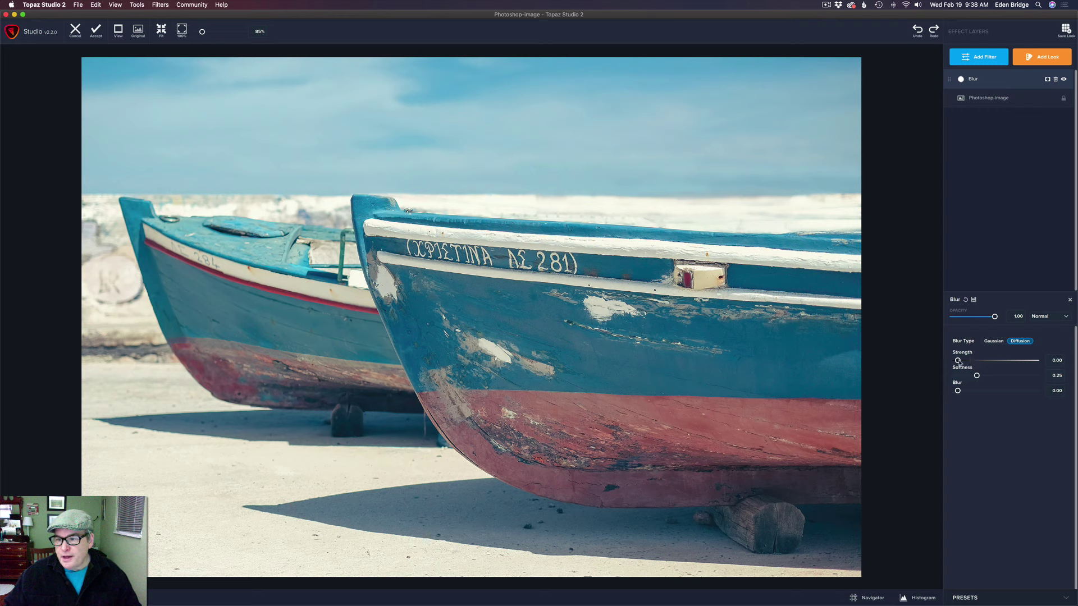
Set the diffusion blur's strength to 0.48, softness to 0.59 and blur to about 0.29.
{"action": "left_click_drag", "start_coordinate": [958, 362], "coordinate": [995, 362]}
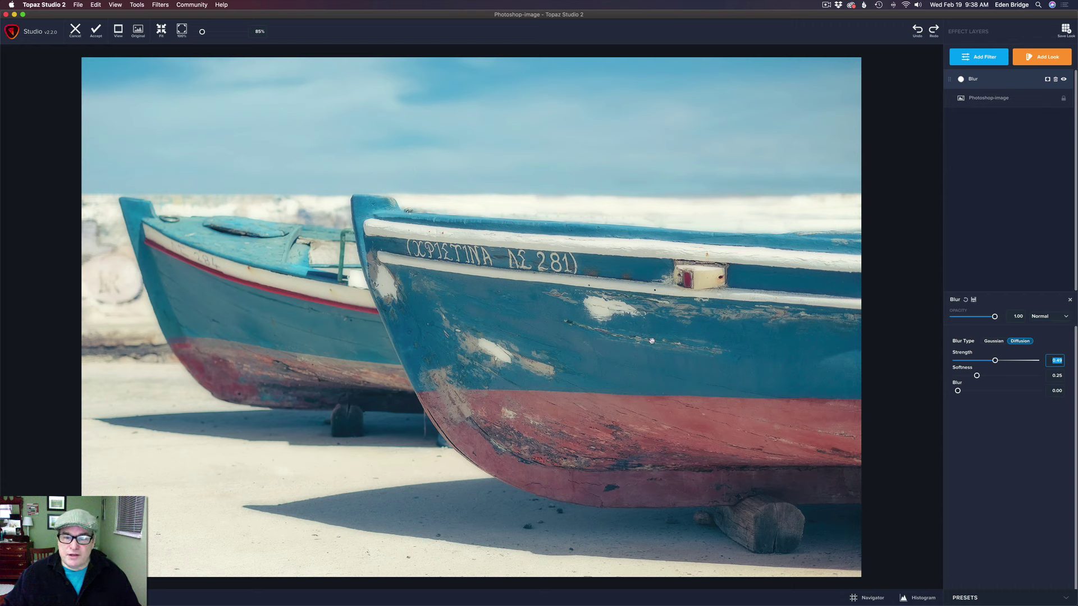
{"action": "left_click", "coordinate": [995, 362]}
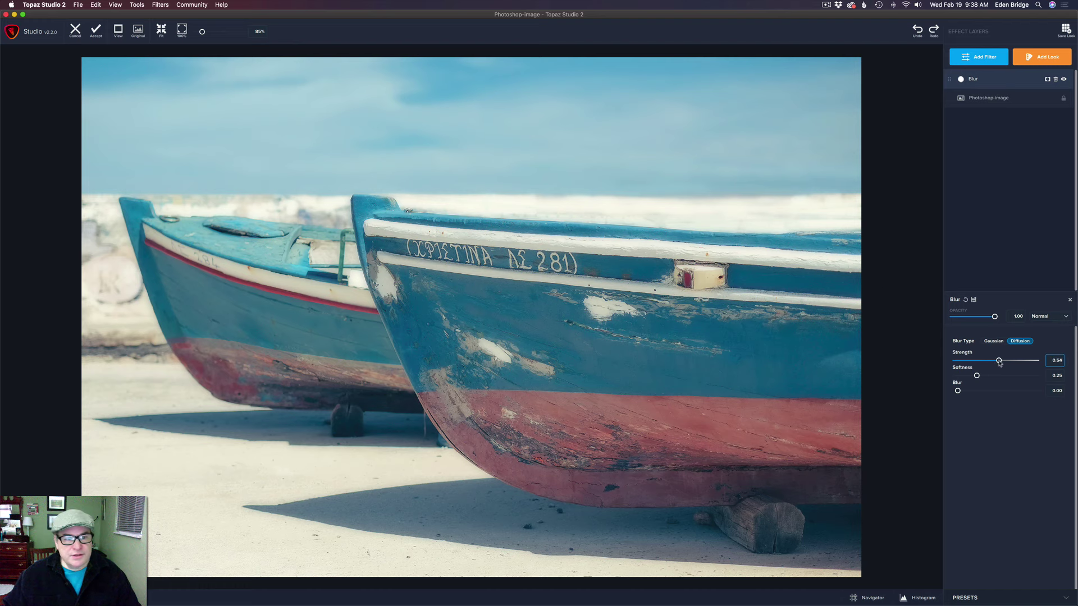
{"action": "left_click_drag", "start_coordinate": [996, 362], "coordinate": [980, 389]}
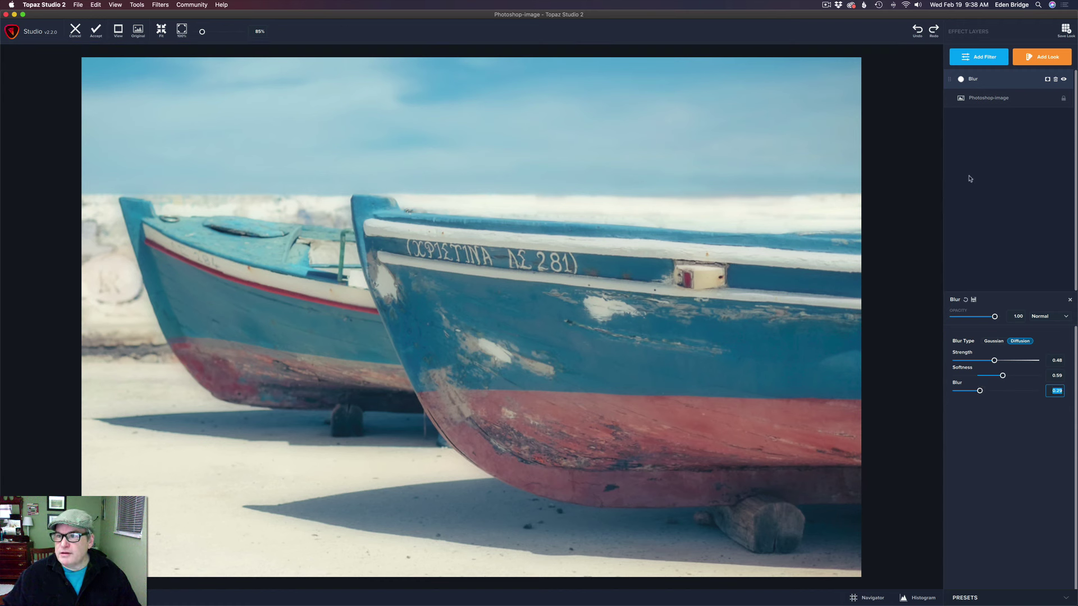
Mask the Blur layer with a horizontal gradient that removes the blur from the foreground sand, fading out around the front boat's lower hull.
{"action": "left_click", "coordinate": [1048, 79]}
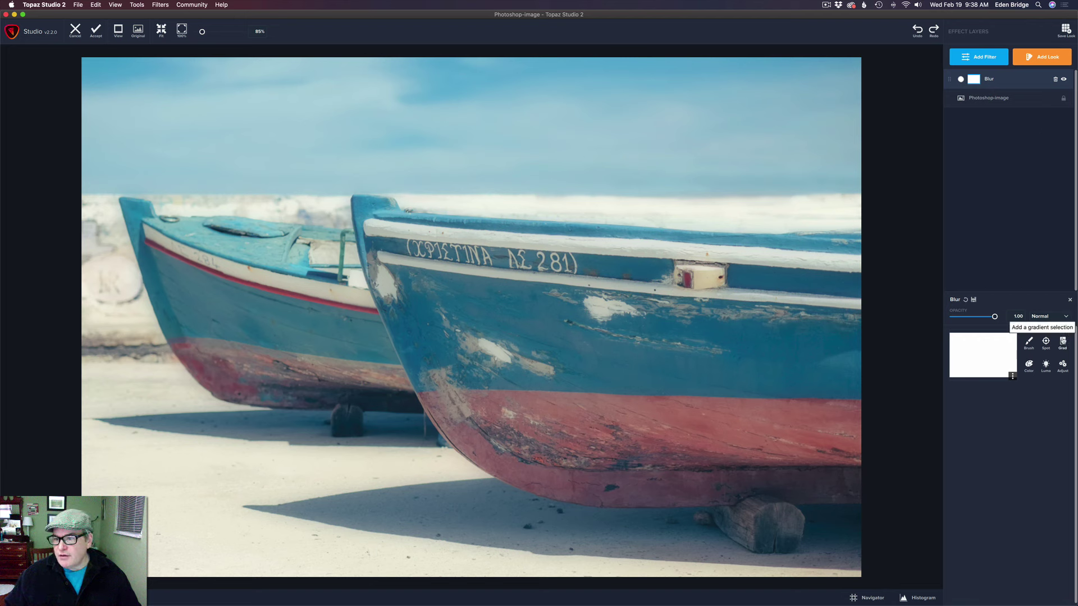
{"action": "left_click", "coordinate": [1062, 340]}
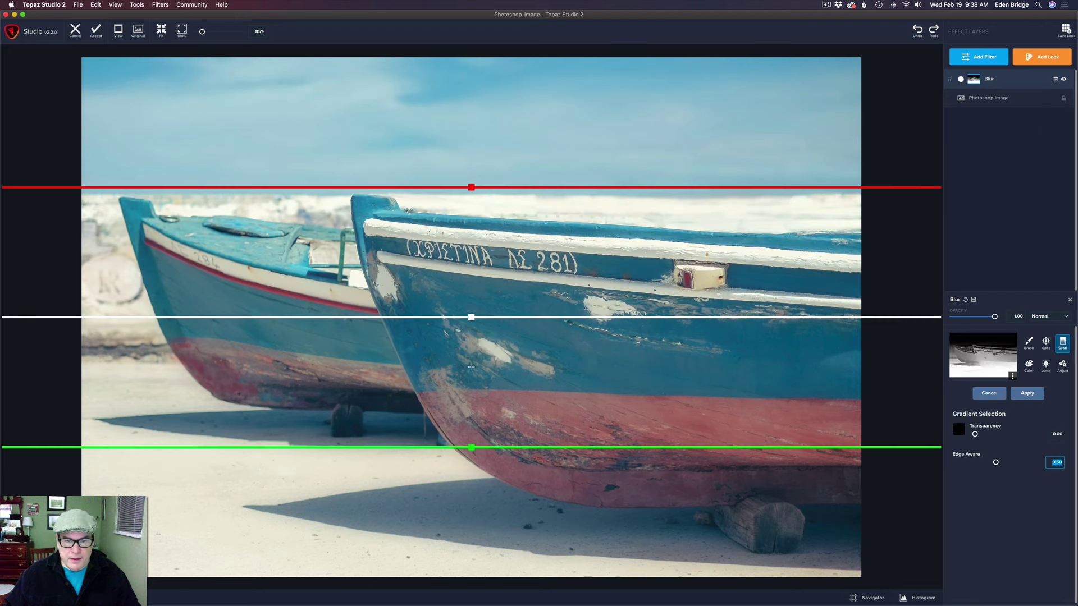
{"action": "left_click_drag", "start_coordinate": [472, 188], "coordinate": [472, 515]}
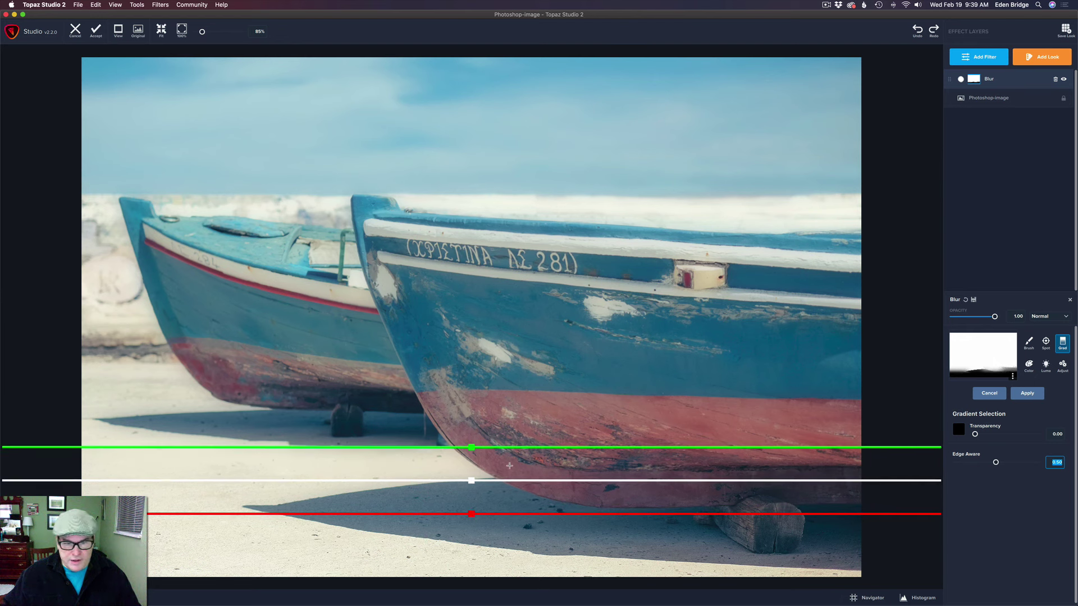
{"action": "left_click_drag", "start_coordinate": [472, 481], "coordinate": [471, 457]}
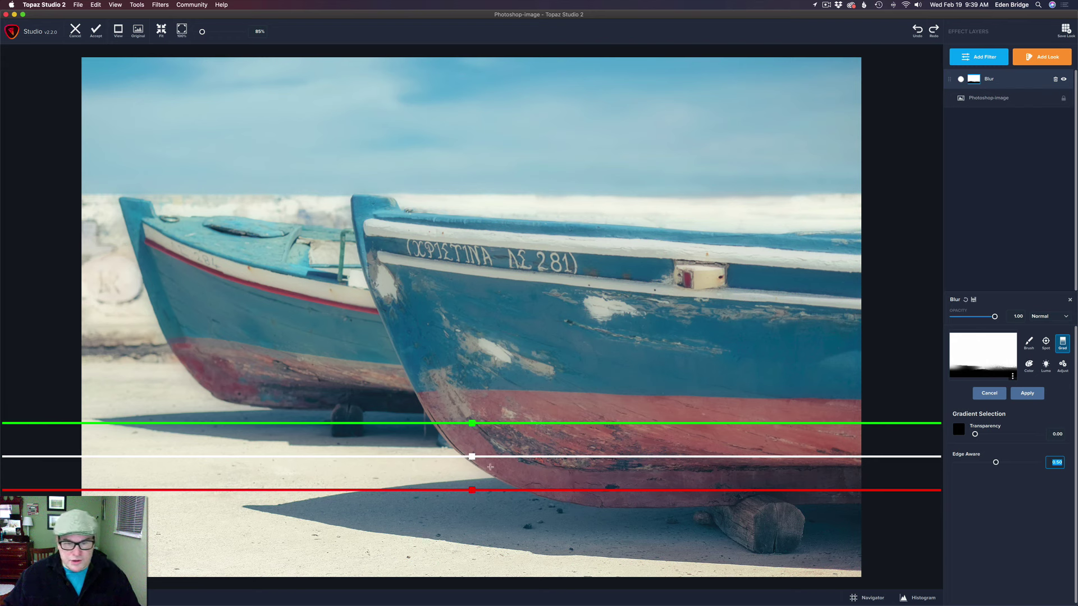
{"action": "left_click_drag", "start_coordinate": [471, 457], "coordinate": [471, 453]}
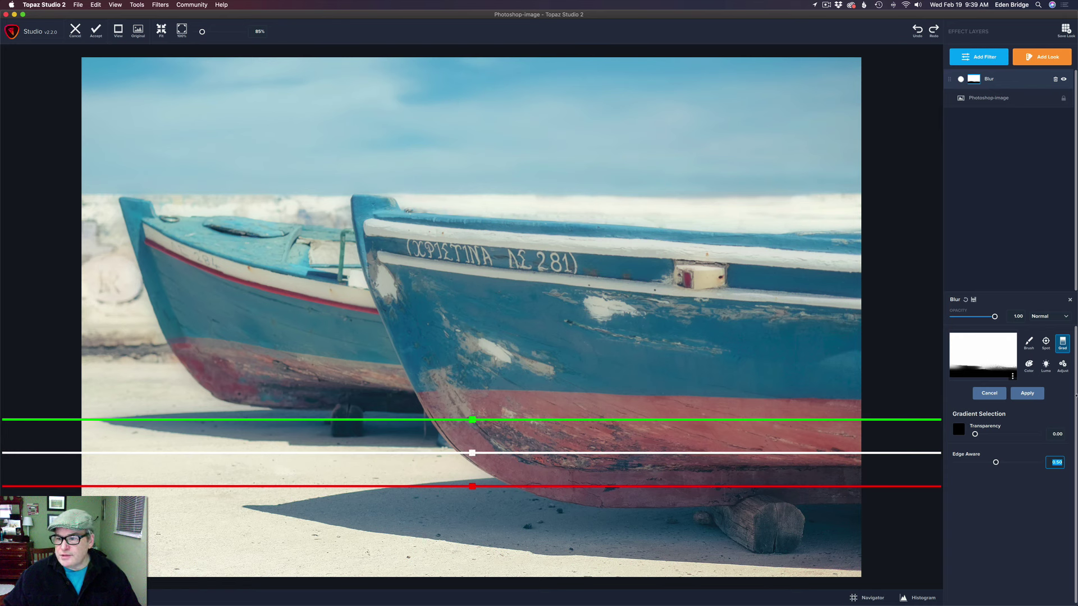
{"action": "left_click", "coordinate": [1034, 394]}
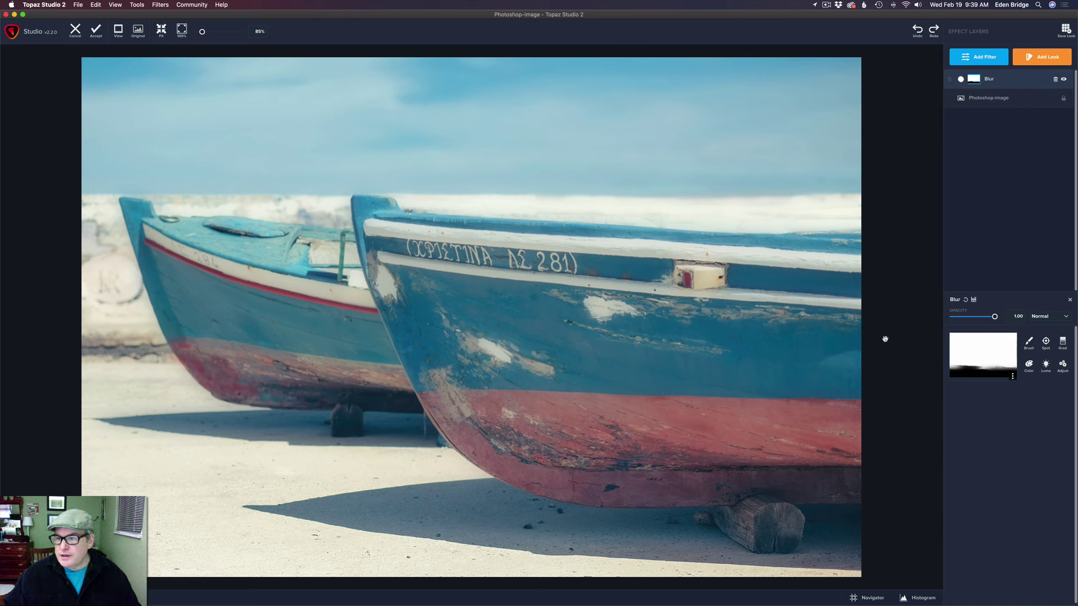
Paint the blur off the entire front boat and its wooden support with an edge-aware mask brush at radius 0.23 and transparency 0.
{"action": "left_click", "coordinate": [1030, 342]}
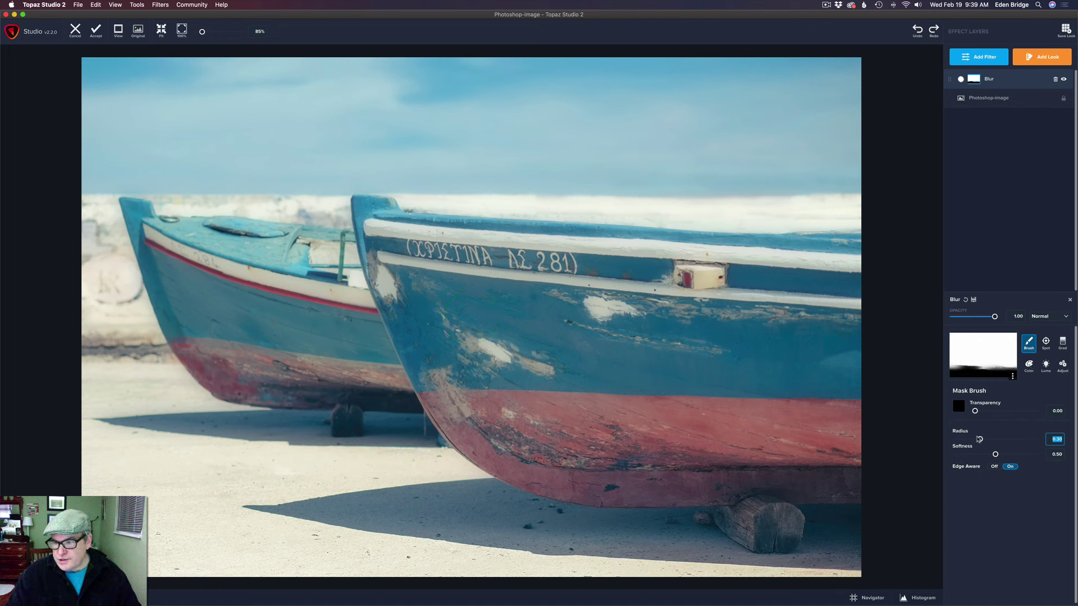
{"action": "left_click_drag", "start_coordinate": [979, 440], "coordinate": [971, 444]}
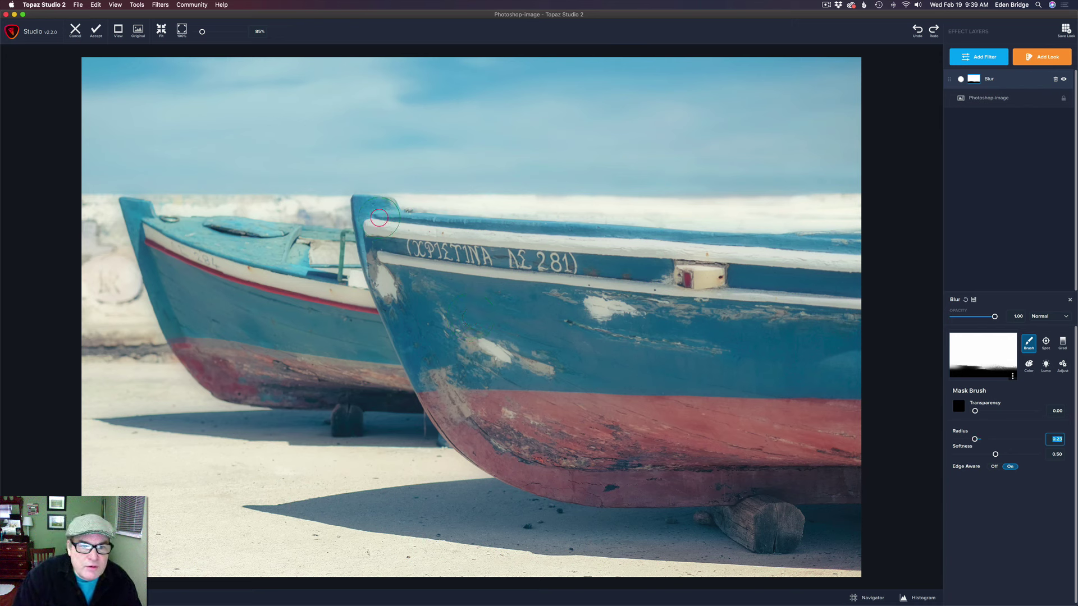
{"action": "mouse_move", "coordinate": [373, 212]}
{"action": "left_mouse_down"}
{"action": "mouse_move", "coordinate": [434, 380]}
{"action": "mouse_move", "coordinate": [476, 431]}
{"action": "mouse_move", "coordinate": [452, 404]}
{"action": "mouse_move", "coordinate": [523, 464]}
{"action": "mouse_move", "coordinate": [626, 495]}
{"action": "mouse_move", "coordinate": [860, 491]}
{"action": "mouse_move", "coordinate": [763, 495]}
{"action": "mouse_move", "coordinate": [735, 526]}
{"action": "mouse_move", "coordinate": [778, 522]}
{"action": "mouse_move", "coordinate": [764, 523]}
{"action": "mouse_move", "coordinate": [765, 502]}
{"action": "mouse_move", "coordinate": [851, 477]}
{"action": "mouse_move", "coordinate": [859, 355]}
{"action": "mouse_move", "coordinate": [851, 259]}
{"action": "mouse_move", "coordinate": [737, 255]}
{"action": "mouse_move", "coordinate": [845, 253]}
{"action": "mouse_move", "coordinate": [459, 234]}
{"action": "mouse_move", "coordinate": [370, 211]}
{"action": "mouse_move", "coordinate": [384, 231]}
{"action": "mouse_move", "coordinate": [426, 248]}
{"action": "mouse_move", "coordinate": [711, 268]}
{"action": "mouse_move", "coordinate": [752, 256]}
{"action": "mouse_move", "coordinate": [621, 240]}
{"action": "mouse_move", "coordinate": [416, 261]}
{"action": "mouse_move", "coordinate": [820, 294]}
{"action": "mouse_move", "coordinate": [618, 298]}
{"action": "mouse_move", "coordinate": [425, 250]}
{"action": "mouse_move", "coordinate": [435, 320]}
{"action": "mouse_move", "coordinate": [528, 433]}
{"action": "mouse_move", "coordinate": [656, 457]}
{"action": "mouse_move", "coordinate": [848, 462]}
{"action": "mouse_move", "coordinate": [603, 416]}
{"action": "mouse_move", "coordinate": [629, 435]}
{"action": "mouse_move", "coordinate": [797, 407]}
{"action": "mouse_move", "coordinate": [831, 385]}
{"action": "mouse_move", "coordinate": [814, 309]}
{"action": "mouse_move", "coordinate": [825, 302]}
{"action": "mouse_move", "coordinate": [612, 312]}
{"action": "mouse_move", "coordinate": [414, 280]}
{"action": "mouse_move", "coordinate": [500, 388]}
{"action": "mouse_move", "coordinate": [764, 400]}
{"action": "mouse_move", "coordinate": [477, 353]}
{"action": "mouse_move", "coordinate": [583, 323]}
{"action": "mouse_move", "coordinate": [764, 337]}
{"action": "mouse_move", "coordinate": [634, 365]}
{"action": "mouse_move", "coordinate": [702, 364]}
{"action": "left_mouse_up"}
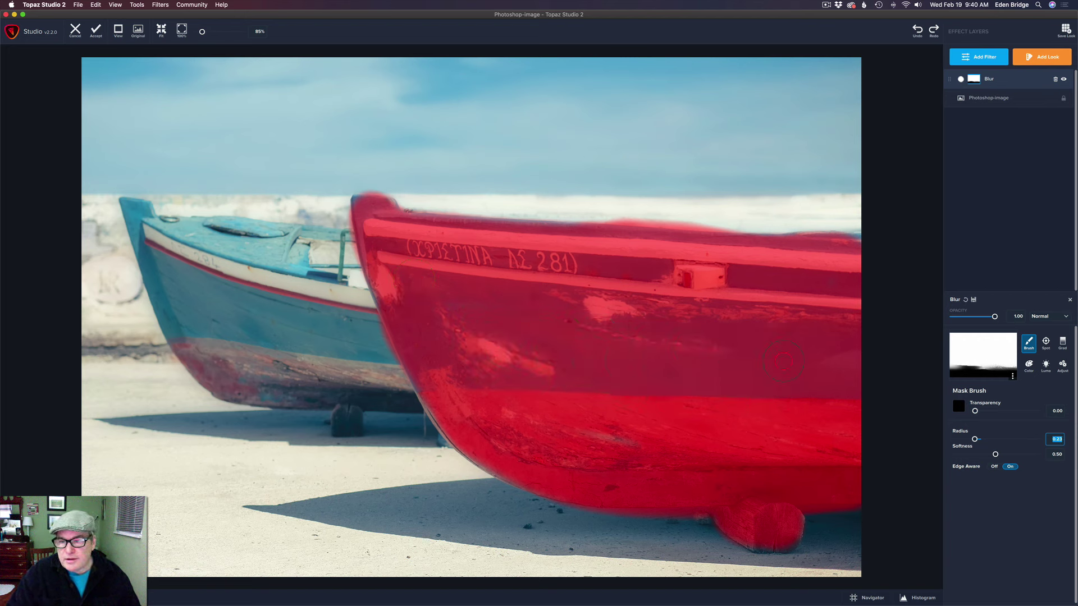
{"action": "left_click_drag", "start_coordinate": [783, 362], "coordinate": [777, 375]}
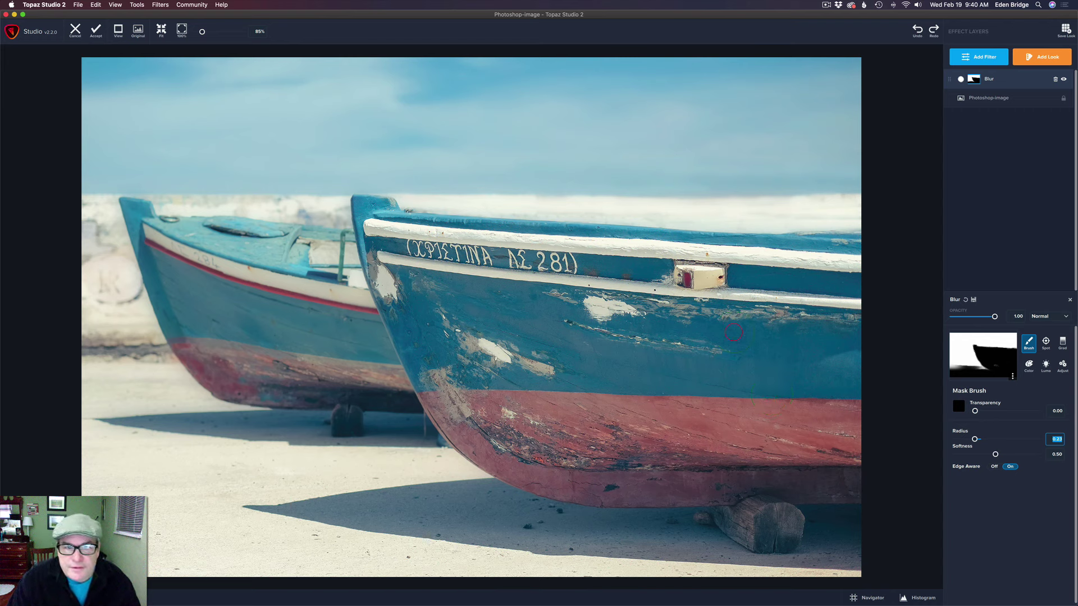
Set the mask brush to transparency 1.00 with a smaller radius, and compare the image with and without the Blur layer.
{"action": "left_click", "coordinate": [1056, 411]}
{"action": "type", "text": "1"}
{"action": "key", "text": "Return"}
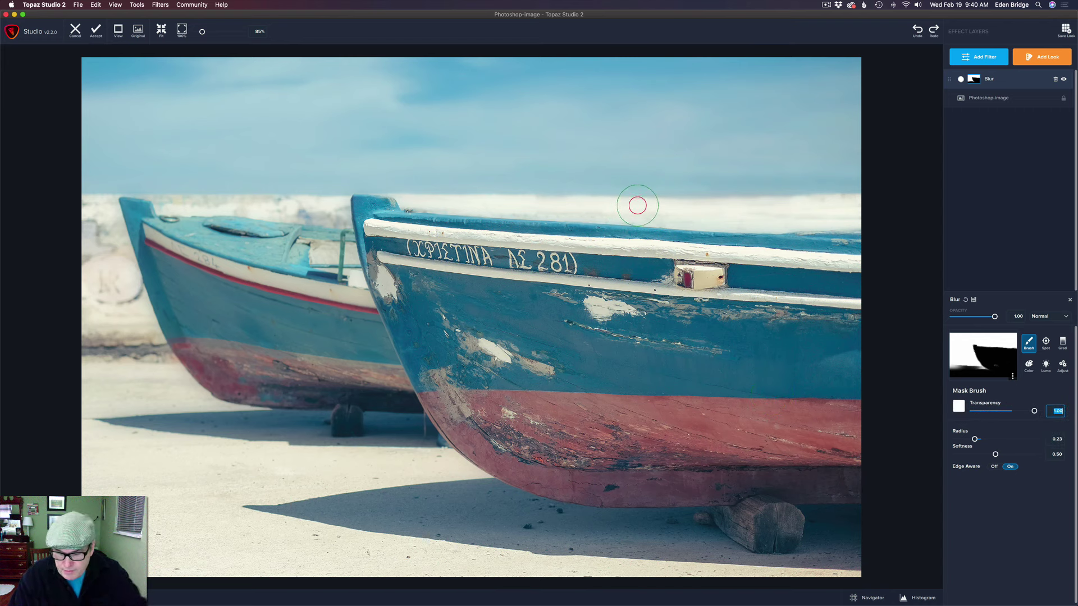
{"action": "left_click_drag", "start_coordinate": [974, 439], "coordinate": [962, 440]}
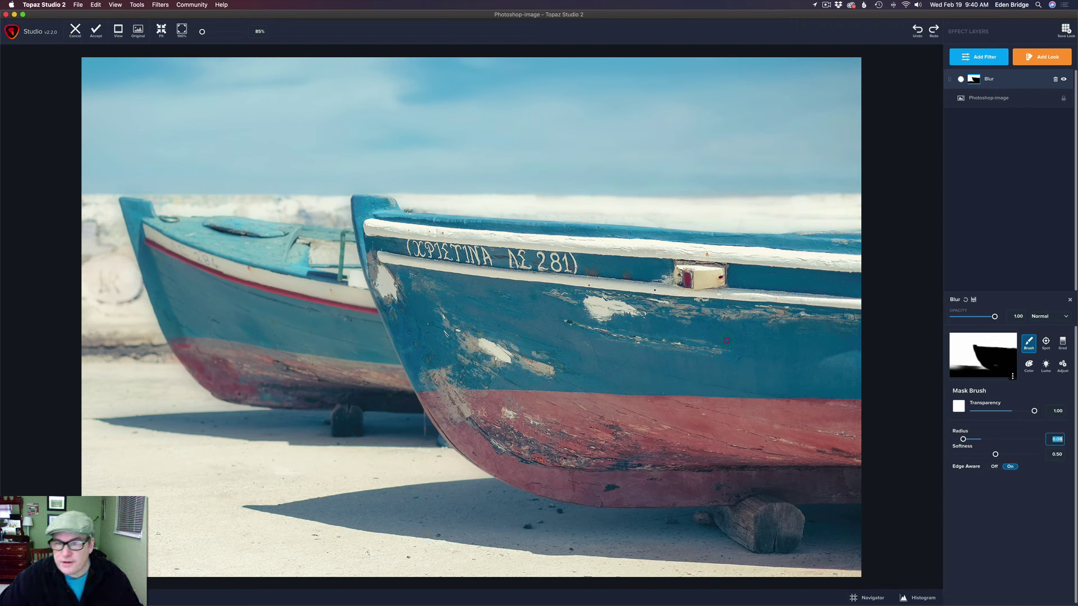
{"action": "left_click", "coordinate": [1064, 81]}
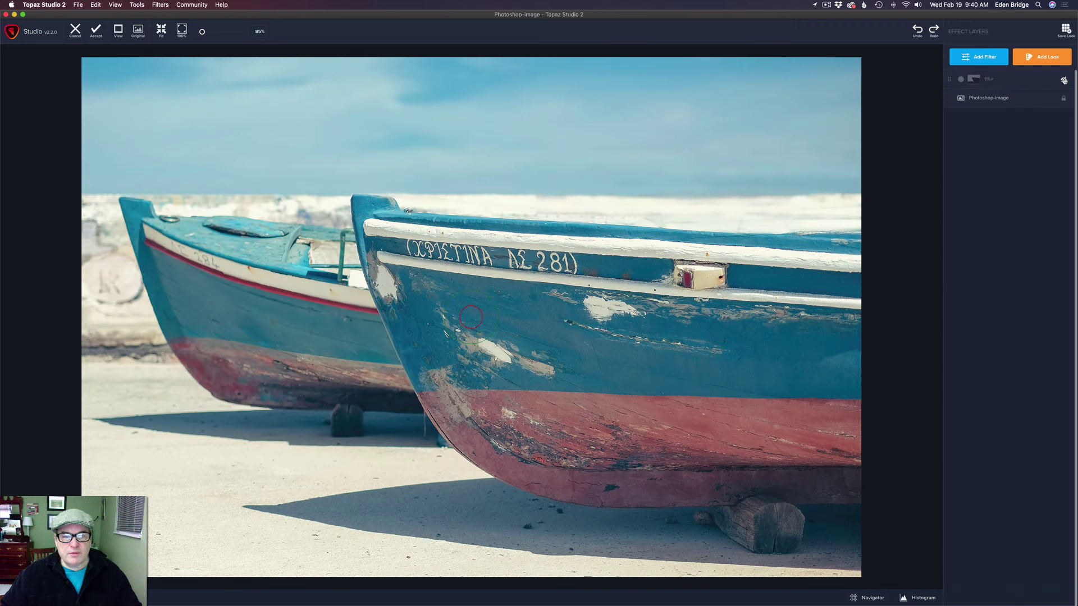
{"action": "left_click", "coordinate": [1065, 80]}
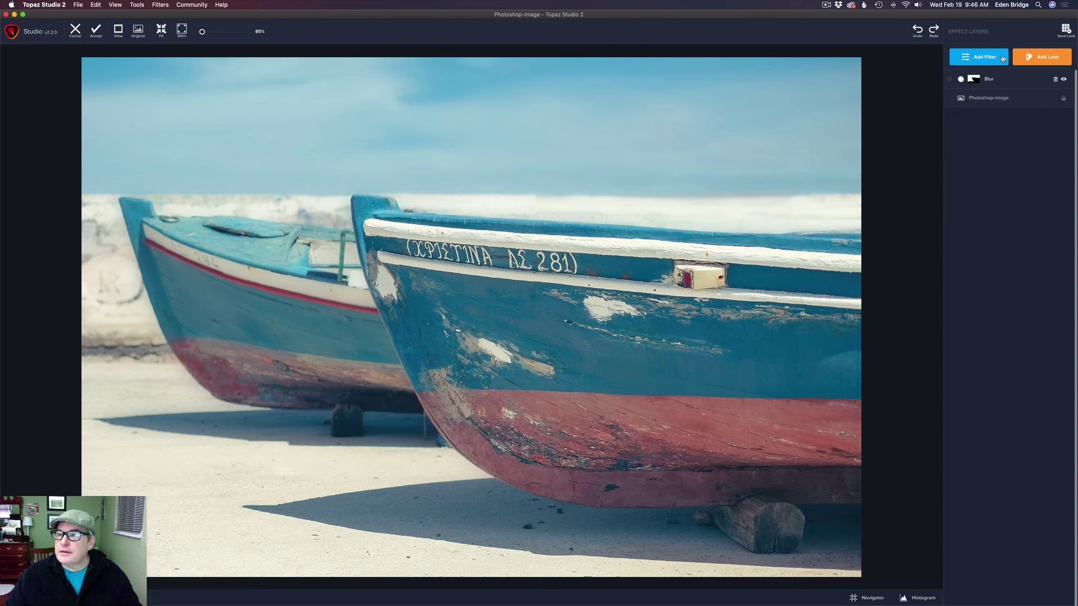
Add a Precision Detail filter with overall small detail about 0.25, medium detail 0.37 and large detail 0.36.
{"action": "left_click", "coordinate": [986, 59]}
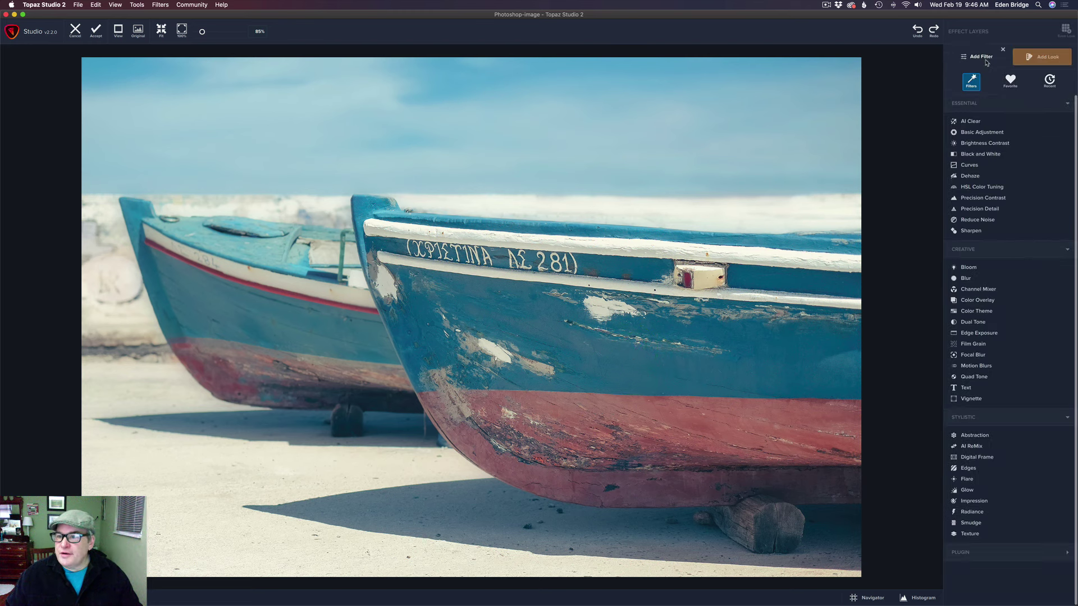
{"action": "left_click", "coordinate": [990, 210]}
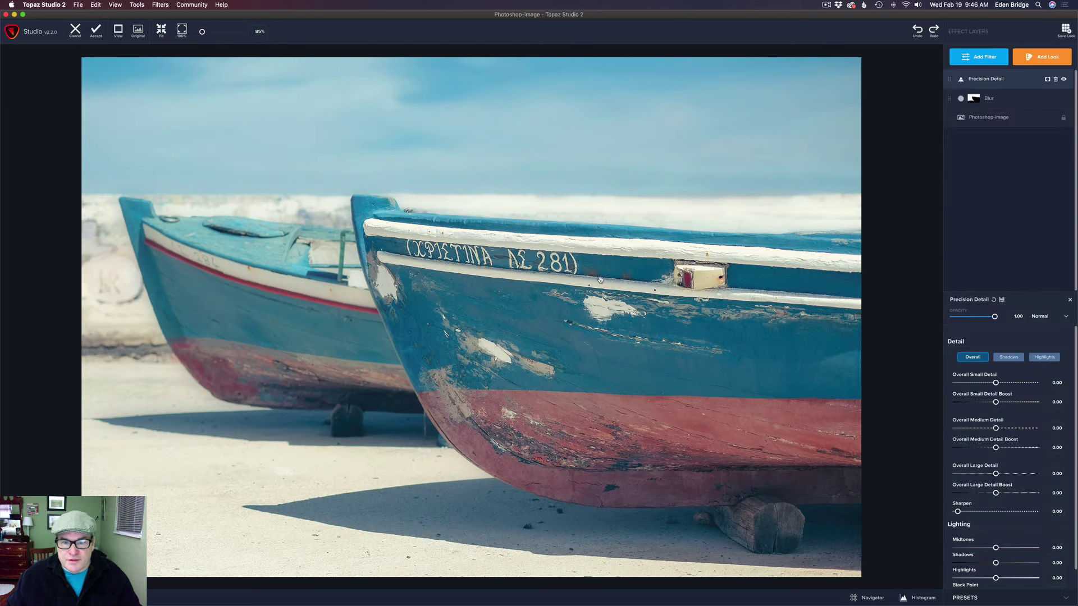
{"action": "scroll", "coordinate": [600, 279], "scroll_direction": "up", "scroll_amount": 10}
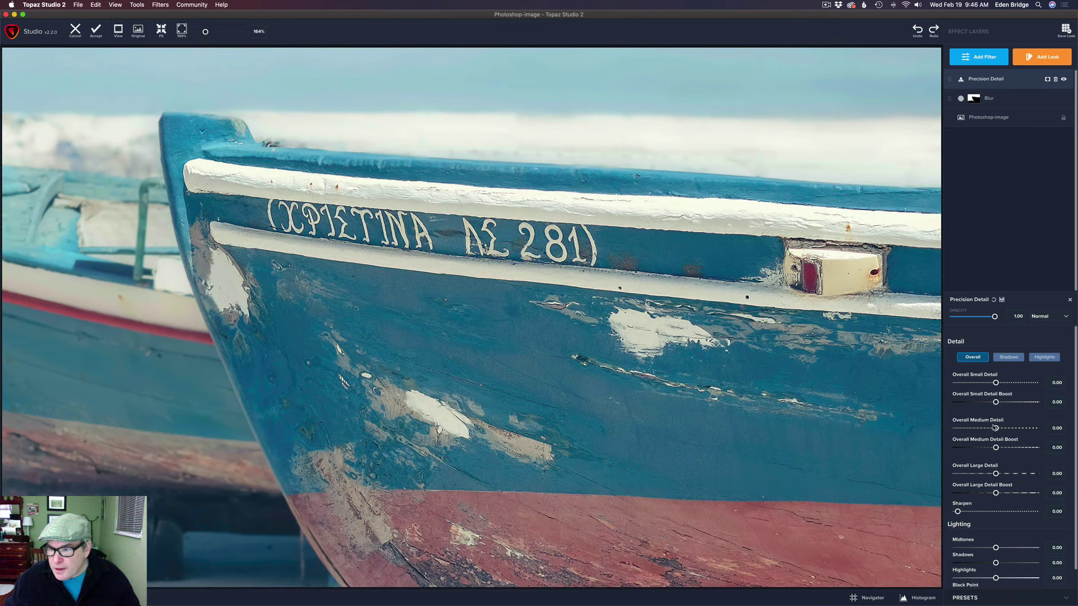
{"action": "left_click_drag", "start_coordinate": [996, 428], "coordinate": [999, 428]}
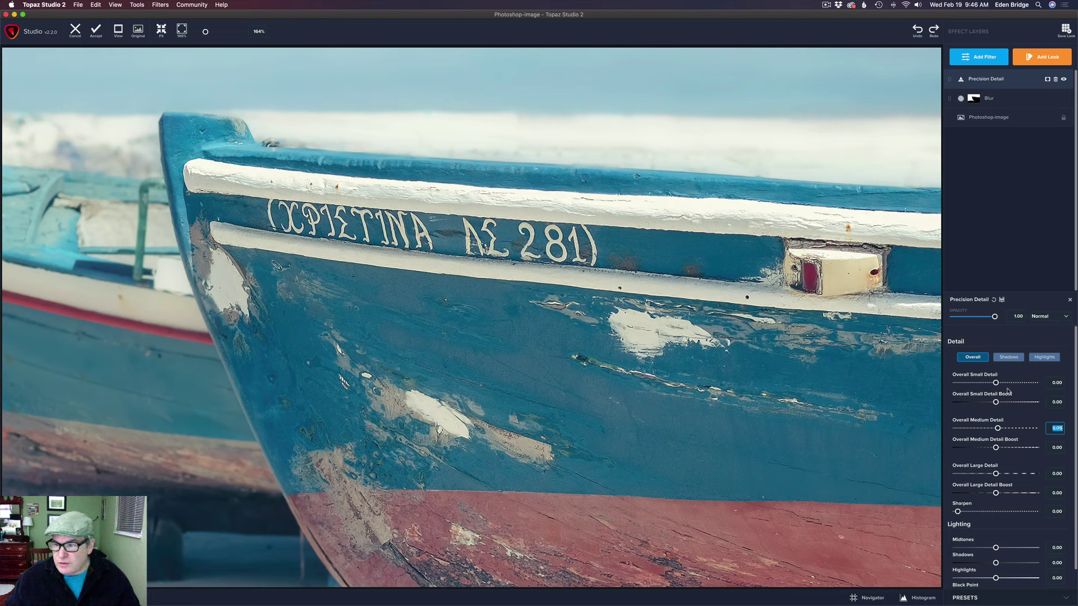
{"action": "left_click_drag", "start_coordinate": [1001, 430], "coordinate": [1010, 431]}
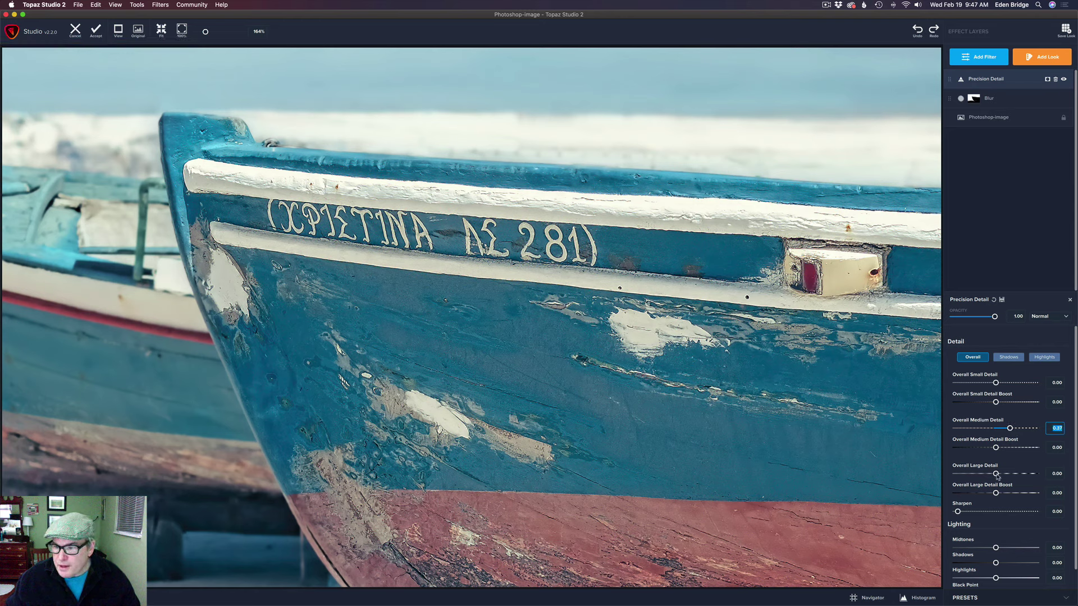
{"action": "left_click_drag", "start_coordinate": [997, 477], "coordinate": [1011, 477]}
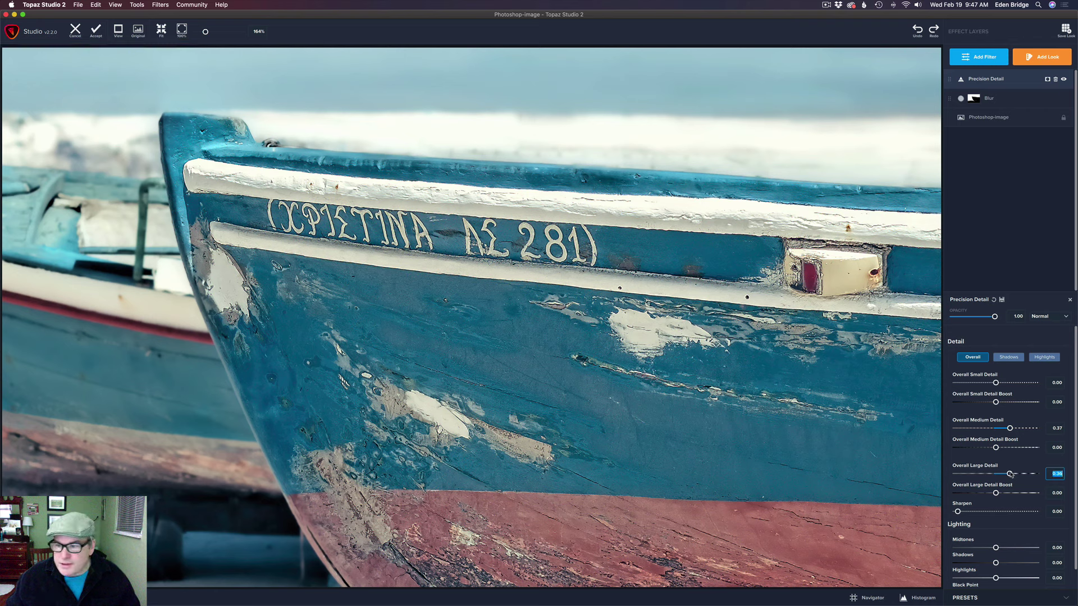
{"action": "left_click_drag", "start_coordinate": [997, 382], "coordinate": [1006, 387]}
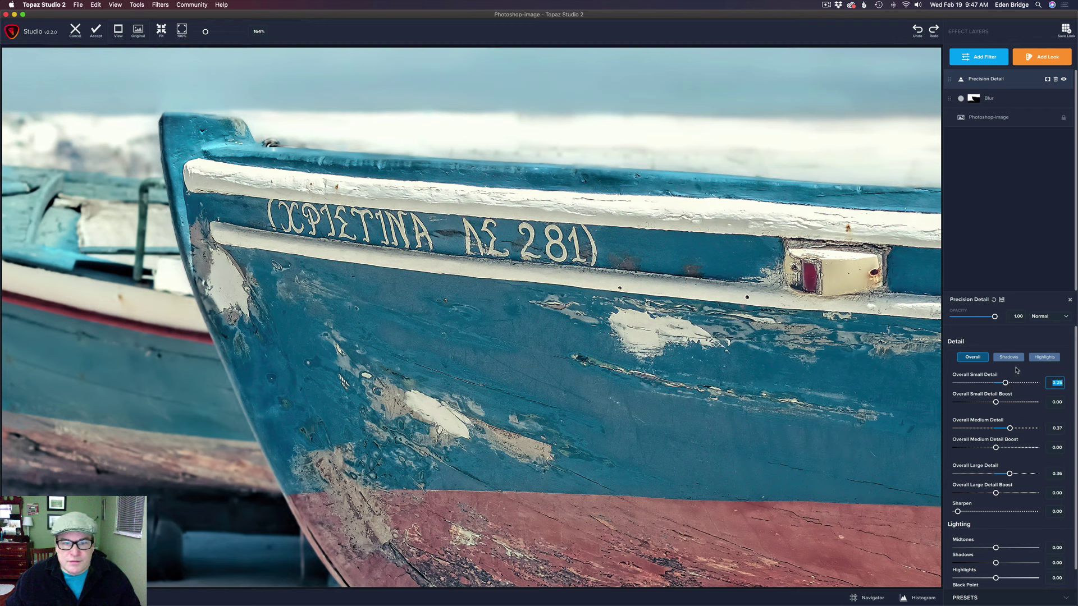
Set the Precision Detail filter's shadow medium detail to 0.39 and shadow large details to 0.30.
{"action": "left_click", "coordinate": [1014, 359]}
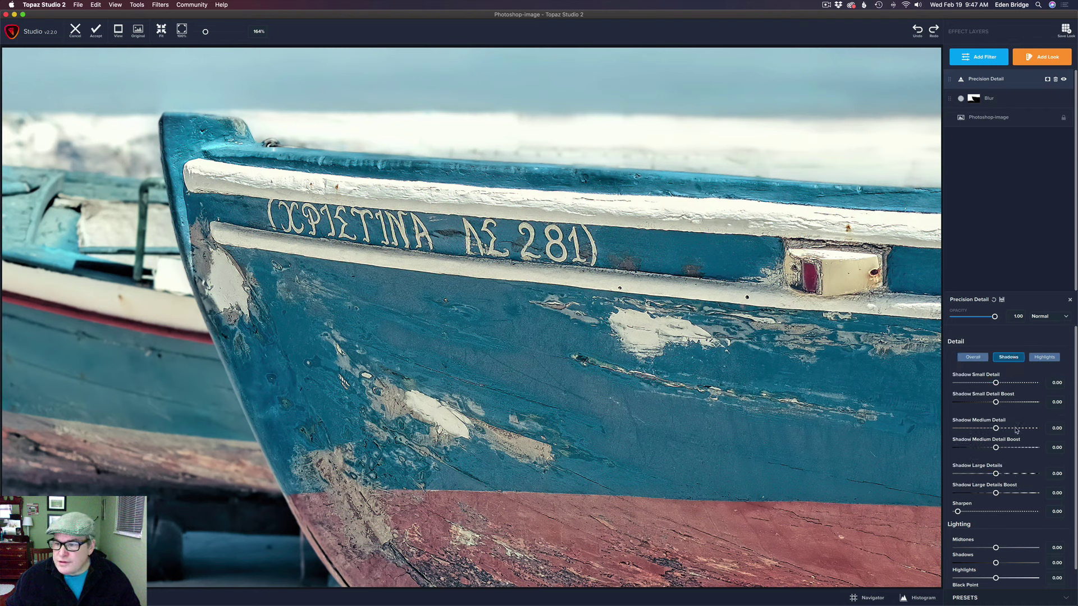
{"action": "mouse_move", "coordinate": [996, 428]}
{"action": "left_mouse_down"}
{"action": "mouse_move", "coordinate": [1023, 433]}
{"action": "mouse_move", "coordinate": [1011, 433]}
{"action": "left_mouse_up"}
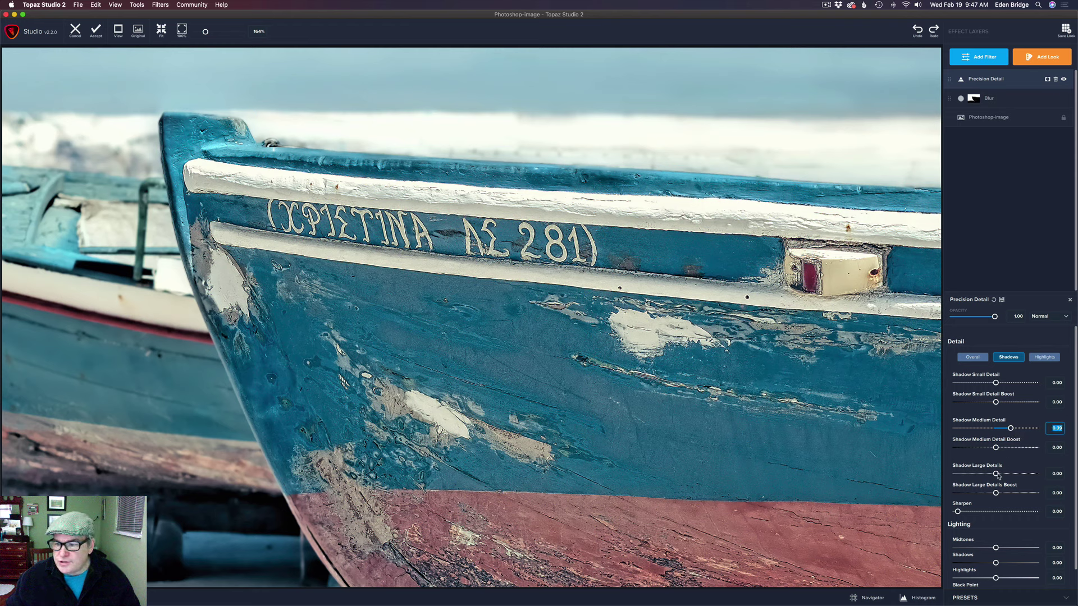
{"action": "mouse_move", "coordinate": [997, 474]}
{"action": "left_mouse_down"}
{"action": "mouse_move", "coordinate": [1025, 478]}
{"action": "mouse_move", "coordinate": [1008, 477]}
{"action": "left_mouse_up"}
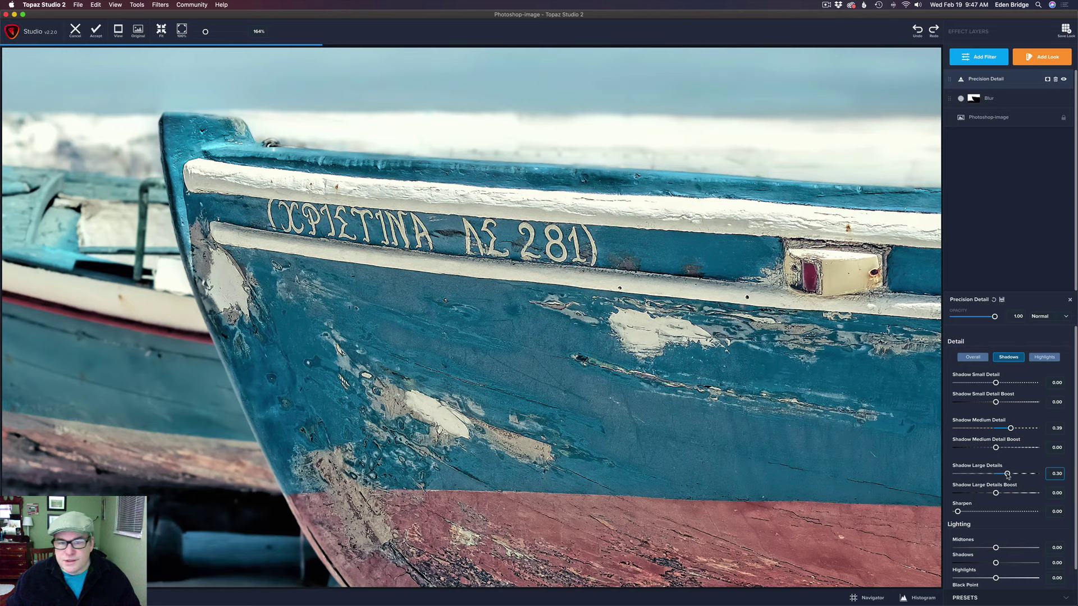
Copy the Blur layer's mask onto the Precision Detail layer and invert it so only the front boat gets the detail.
{"action": "key", "text": "super+0"}
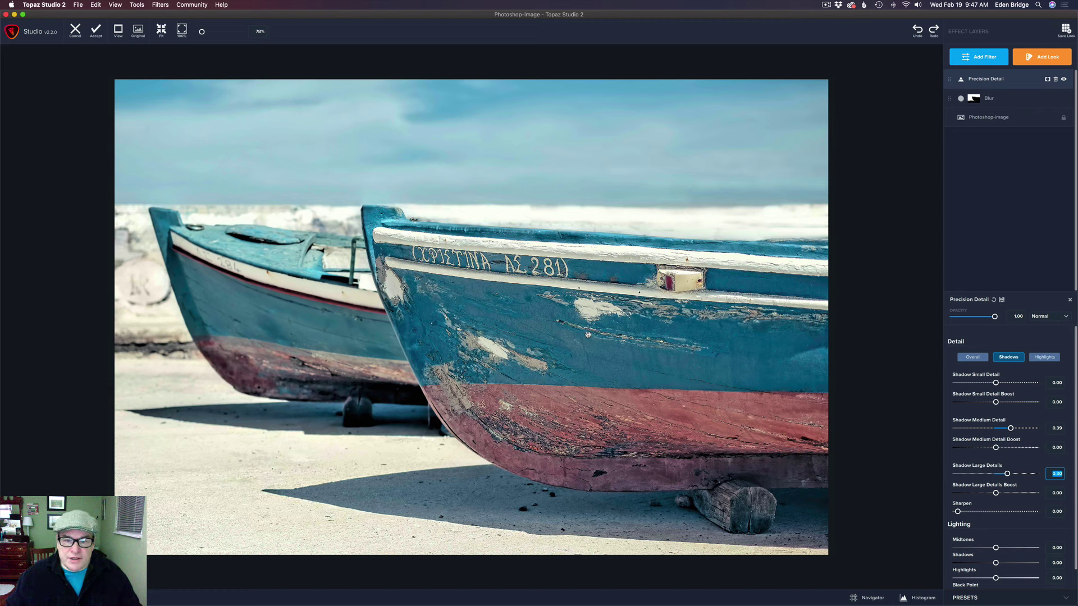
{"action": "right_click", "coordinate": [973, 98]}
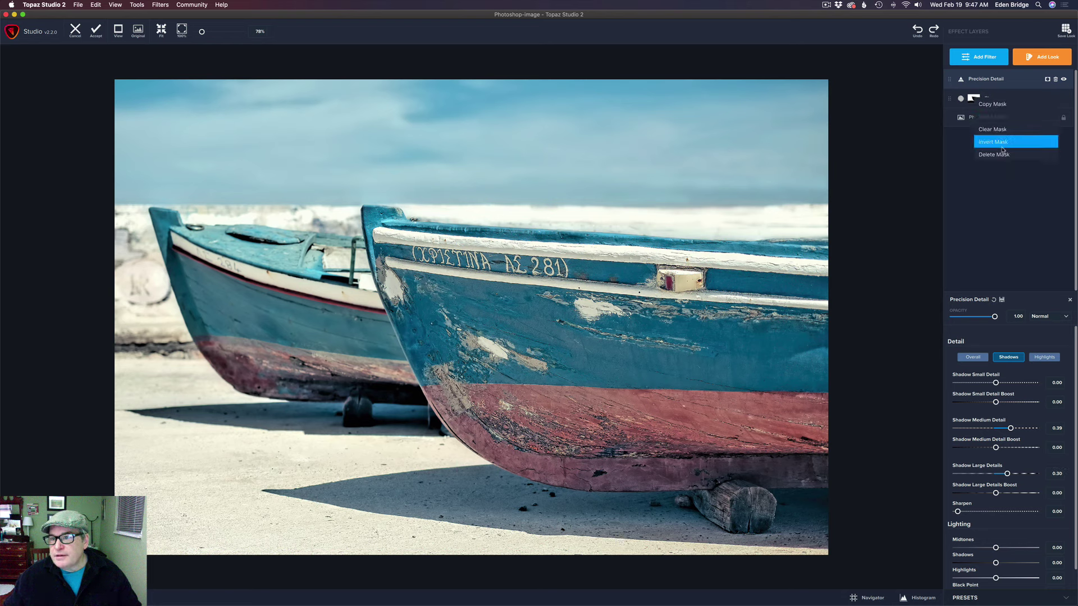
{"action": "key", "text": "Escape"}
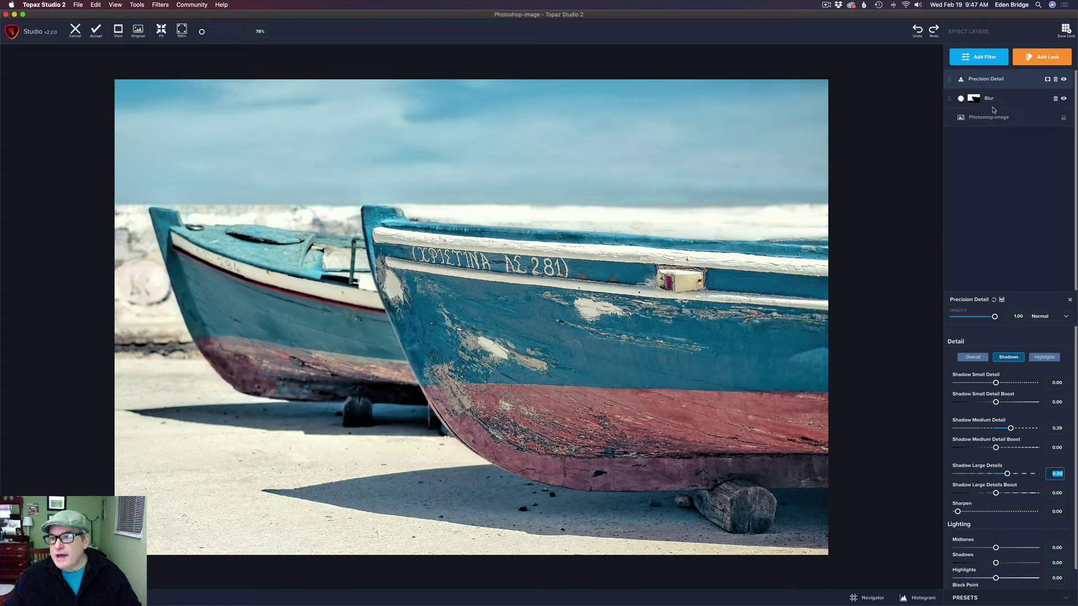
{"action": "left_click", "coordinate": [1048, 80]}
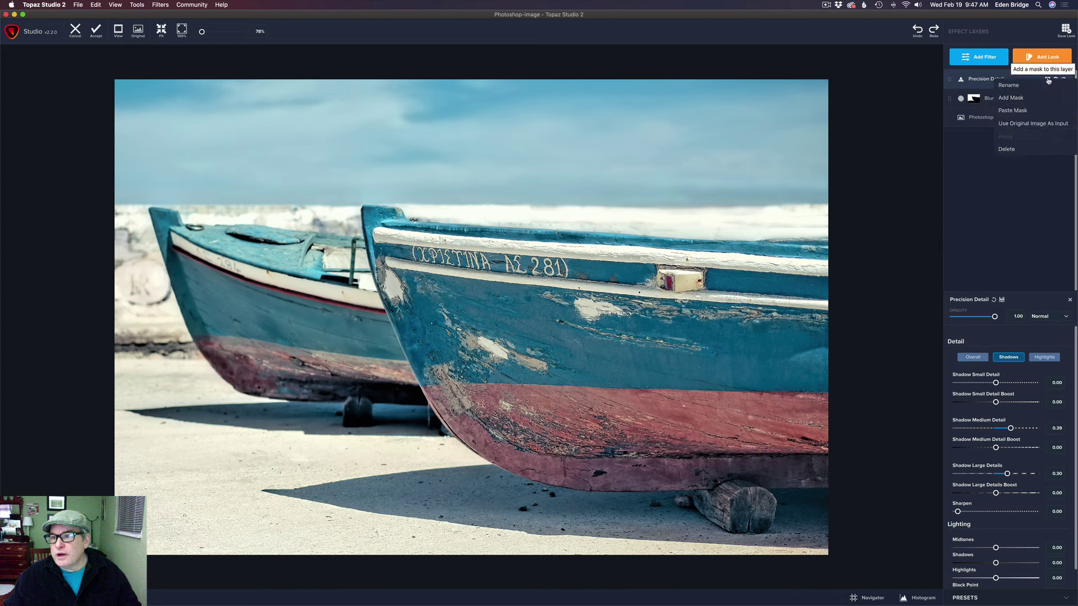
{"action": "left_click", "coordinate": [1031, 111]}
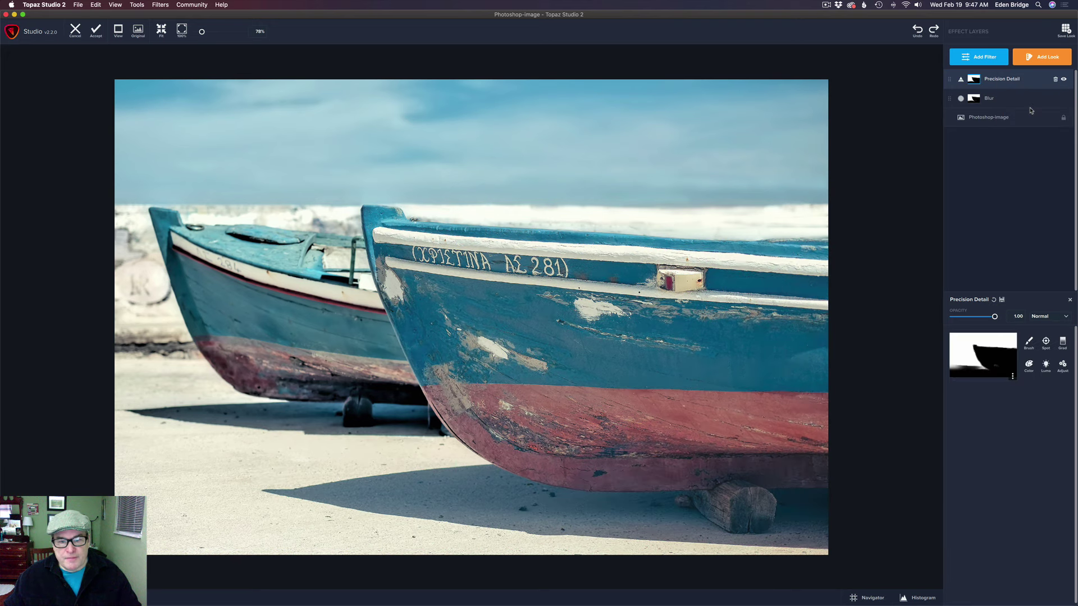
{"action": "left_click", "coordinate": [1013, 377]}
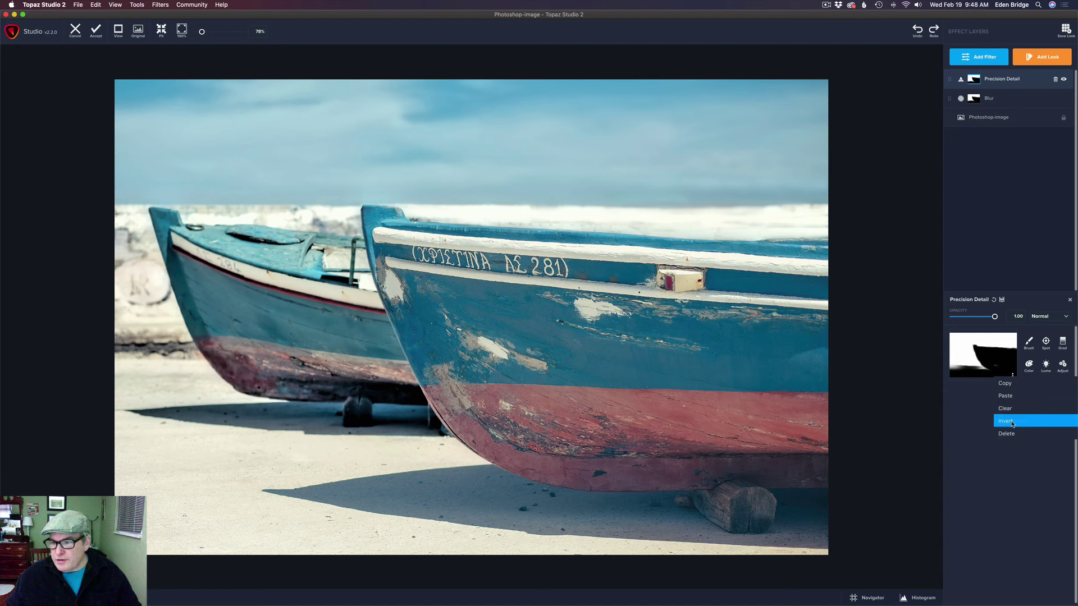
{"action": "left_click", "coordinate": [1012, 423]}
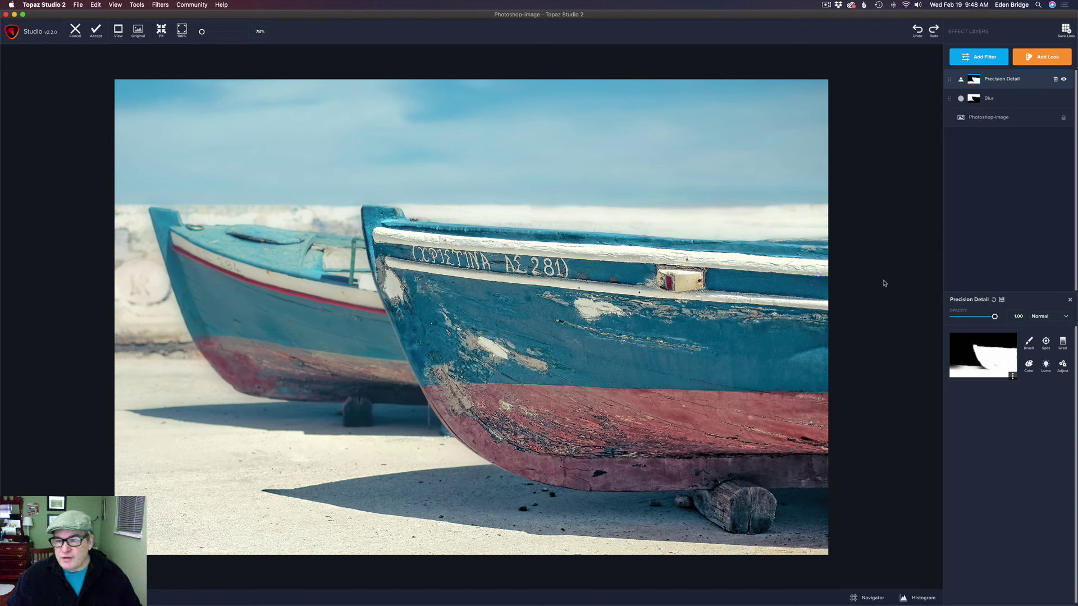
Compare the edit with the original image, and with and without the Precision Detail layer.
{"action": "key", "text": "o"}
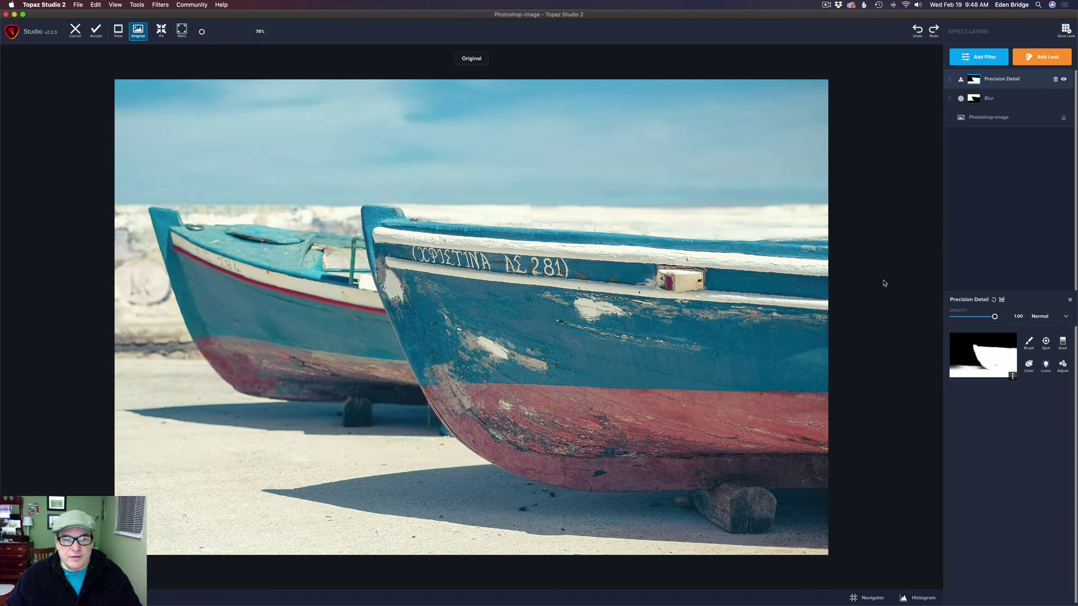
{"action": "key", "text": "o"}
{"action": "key", "text": "o"}
{"action": "key", "text": "o"}
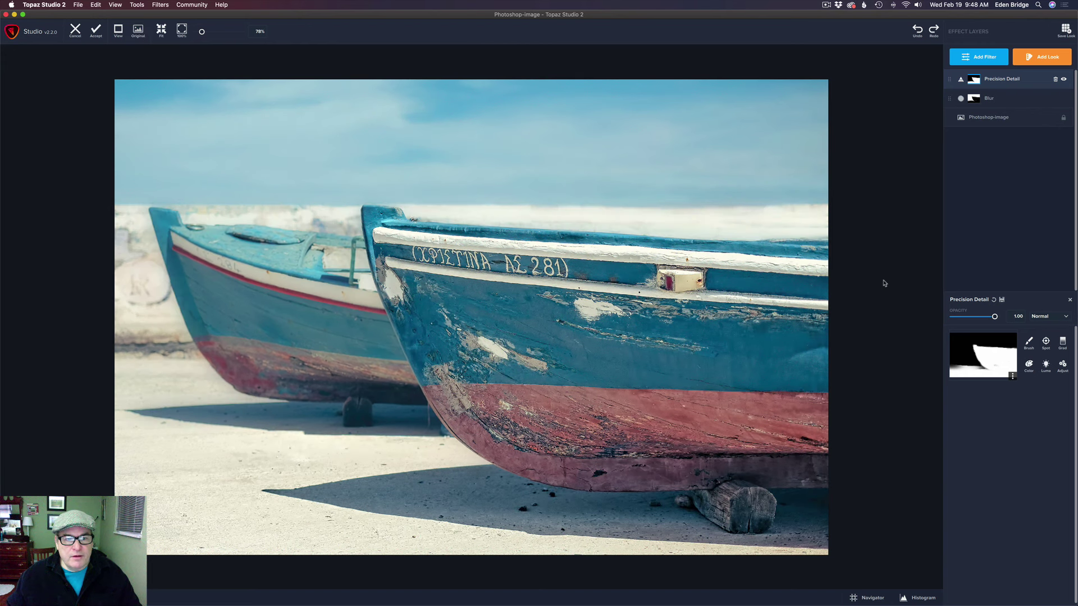
{"action": "left_click", "coordinate": [1064, 81]}
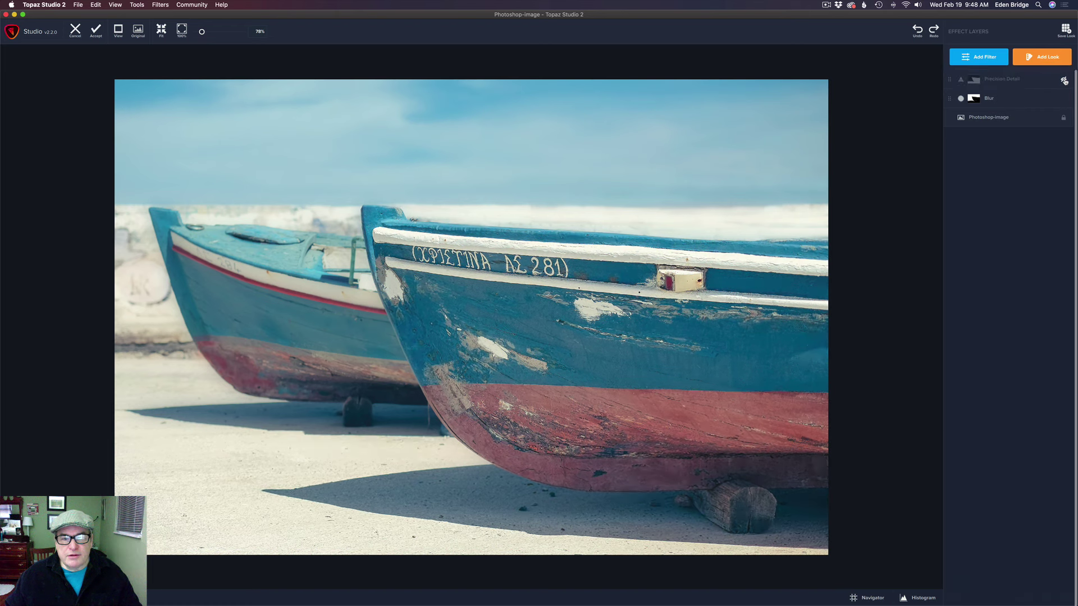
{"action": "left_click", "coordinate": [1064, 81]}
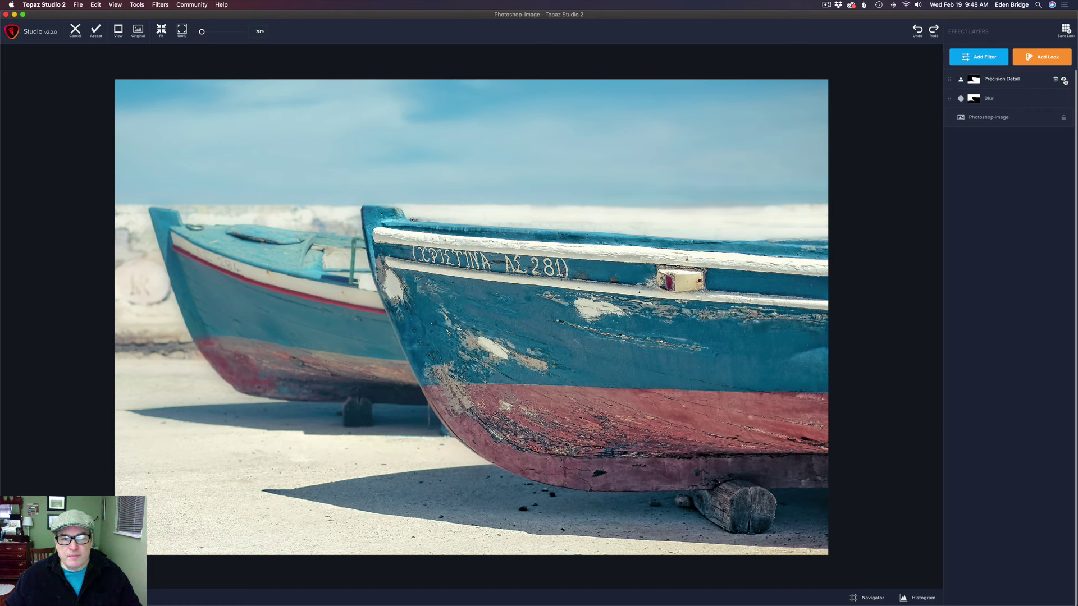
Try a slightly lower opacity on the Precision Detail layer and return it to 1.00.
{"action": "left_click", "coordinate": [1023, 79]}
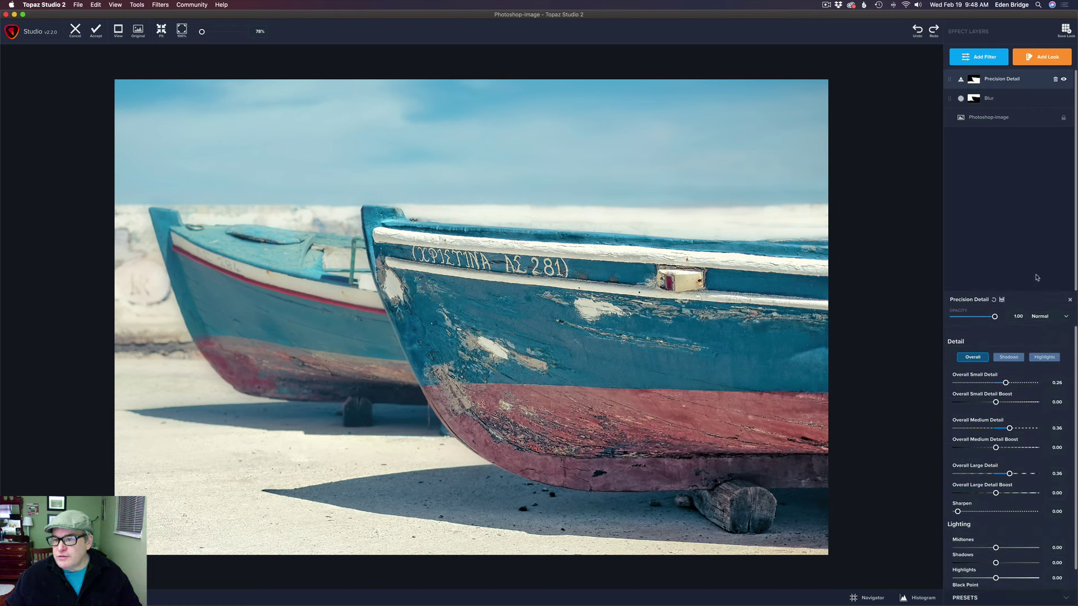
{"action": "left_click", "coordinate": [996, 318]}
{"action": "left_click_drag", "start_coordinate": [995, 317], "coordinate": [992, 317]}
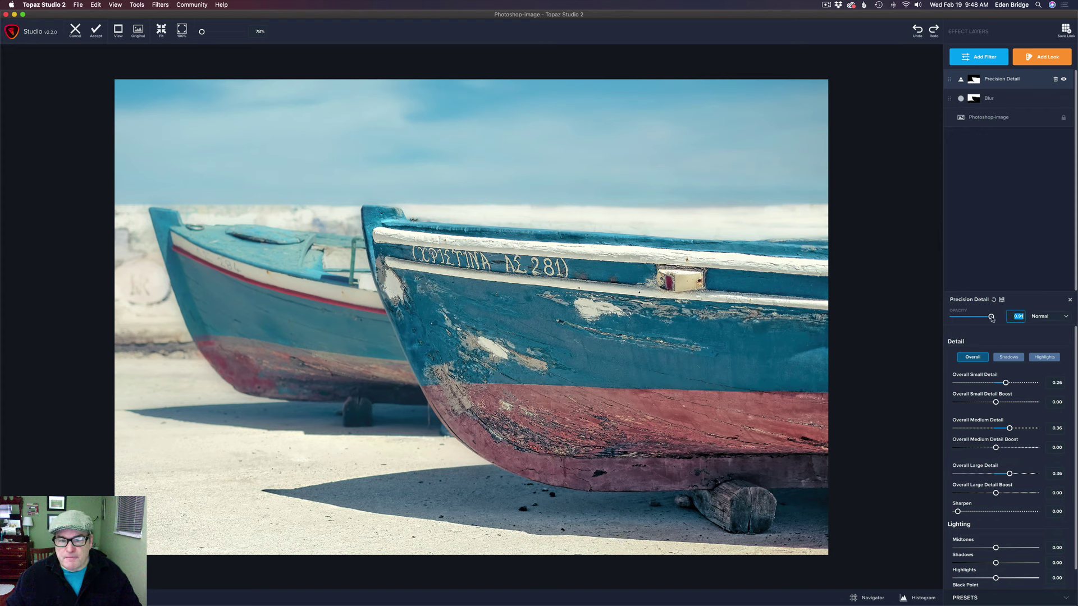
{"action": "left_click_drag", "start_coordinate": [992, 318], "coordinate": [996, 318]}
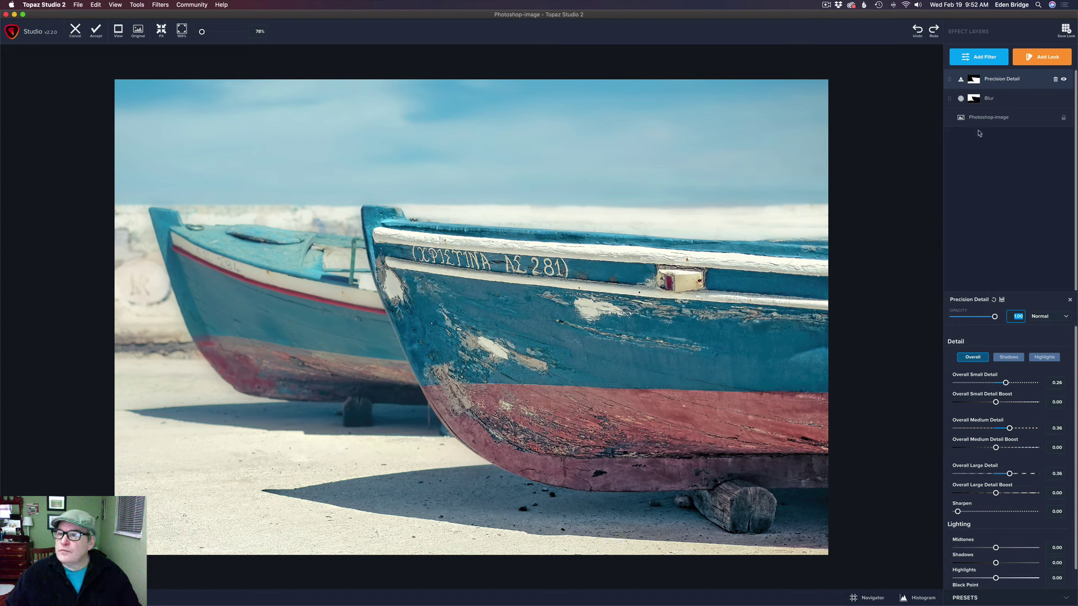
Add an HSL Color Tuning filter, try an overall saturation of about 0.59 and reset it to 0.00.
{"action": "left_click", "coordinate": [982, 56]}
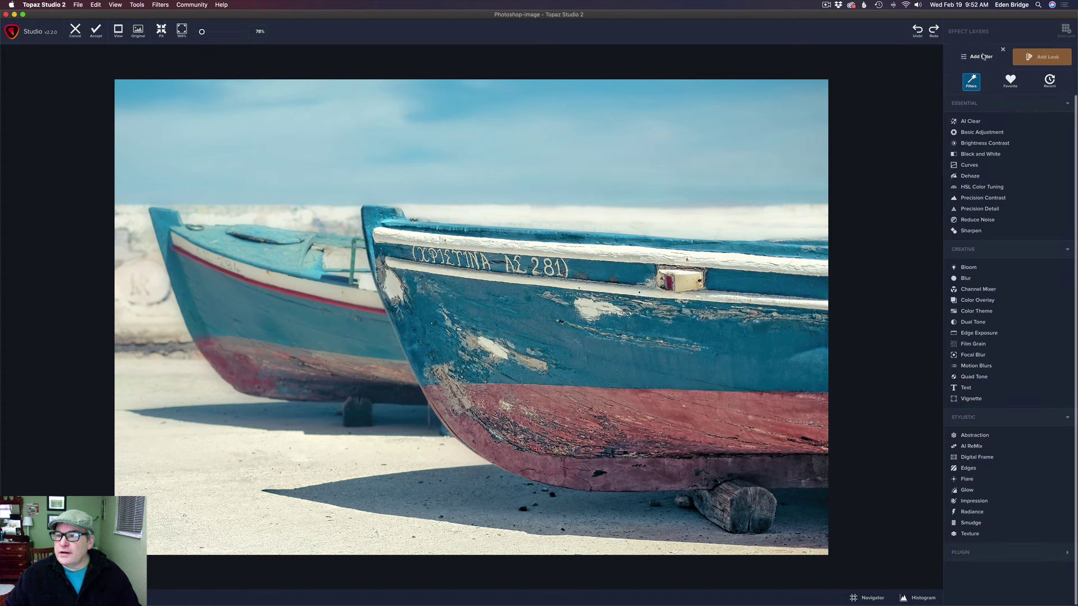
{"action": "left_click", "coordinate": [978, 189]}
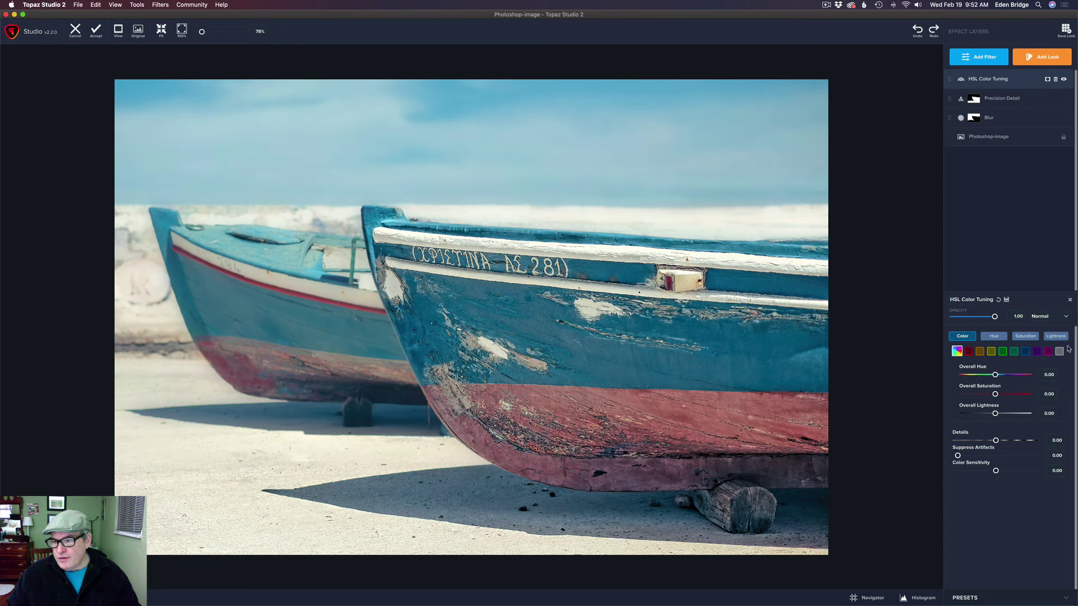
{"action": "left_click_drag", "start_coordinate": [997, 395], "coordinate": [1013, 396]}
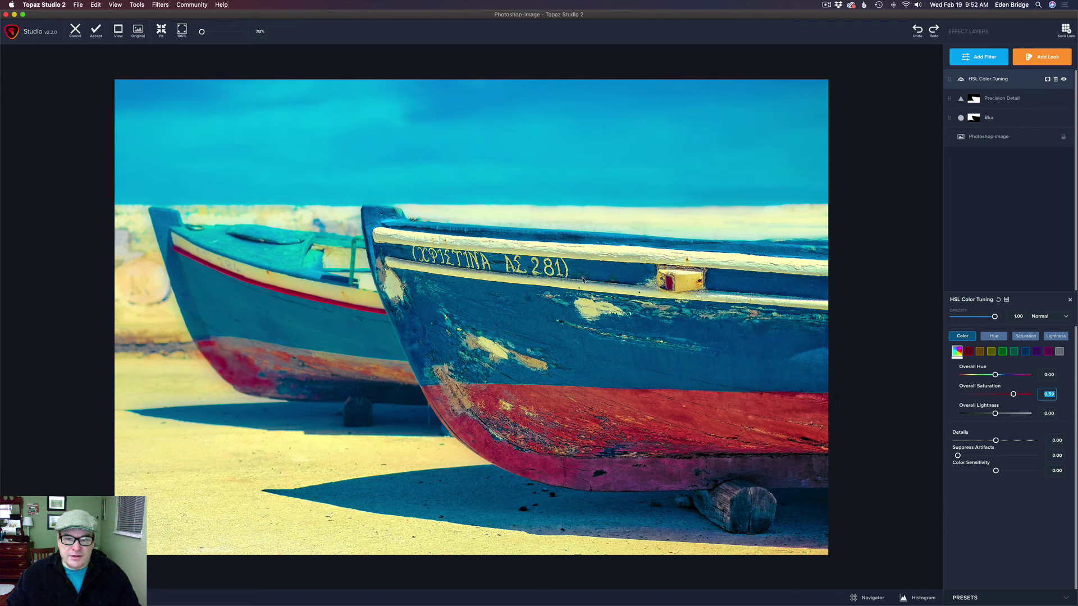
{"action": "double_click", "coordinate": [982, 389]}
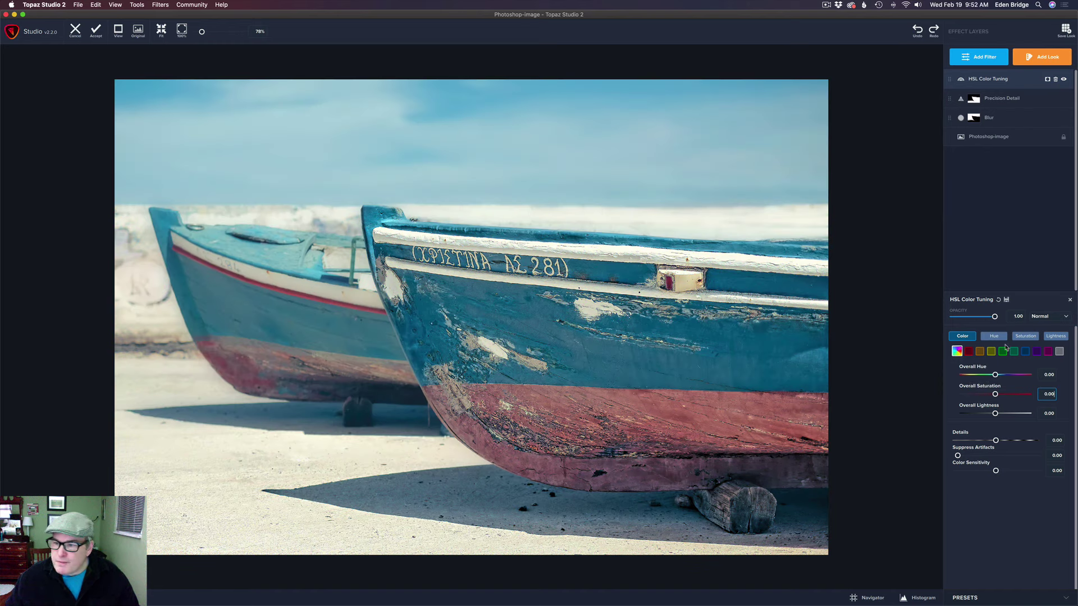
Set the HSL Color Tuning filter's blue saturation to 0.57 and blue lightness to about 0.10.
{"action": "left_click", "coordinate": [1024, 352]}
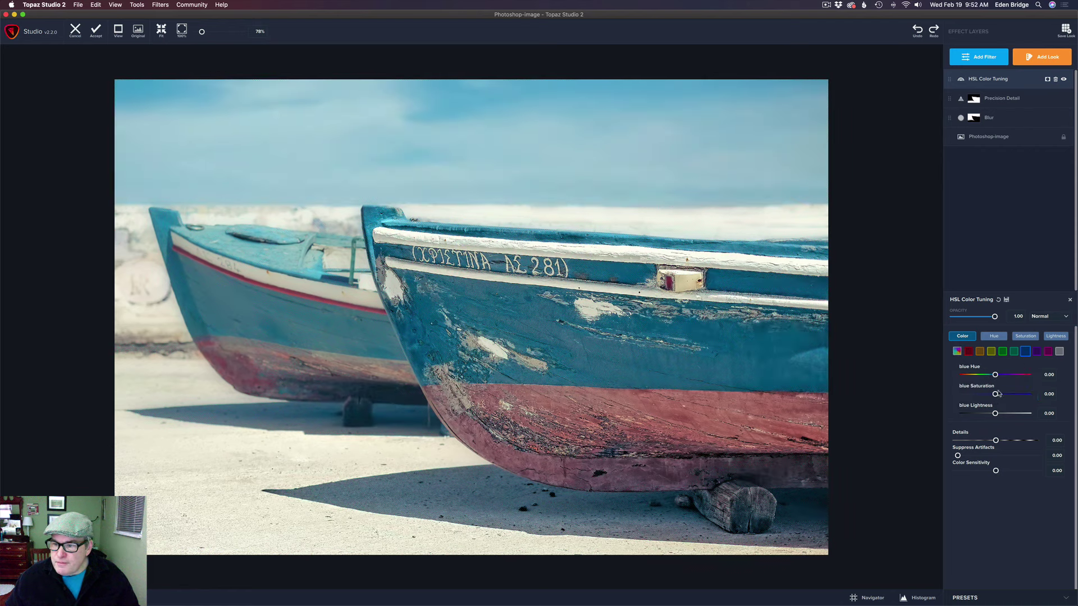
{"action": "left_click_drag", "start_coordinate": [995, 394], "coordinate": [1013, 398]}
{"action": "mouse_move", "coordinate": [995, 414]}
{"action": "left_mouse_down"}
{"action": "mouse_move", "coordinate": [1005, 414]}
{"action": "mouse_move", "coordinate": [985, 413]}
{"action": "mouse_move", "coordinate": [998, 414]}
{"action": "left_mouse_up"}
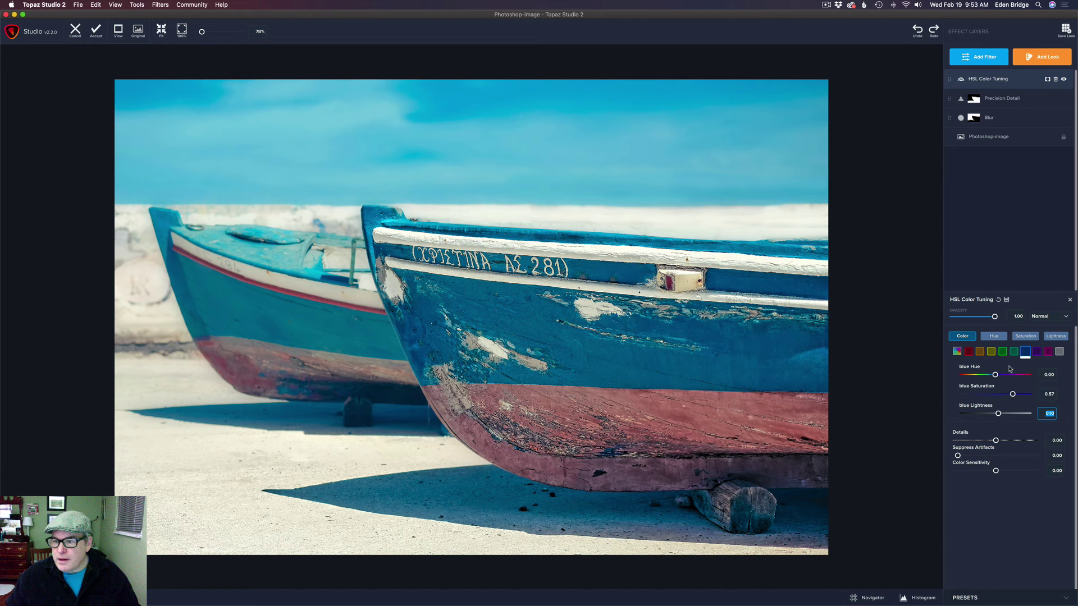
Set red saturation to 0.56, red lightness to -0.25 and color sensitivity to -0.14, and shift the red hue slightly toward orange.
{"action": "left_click", "coordinate": [969, 352]}
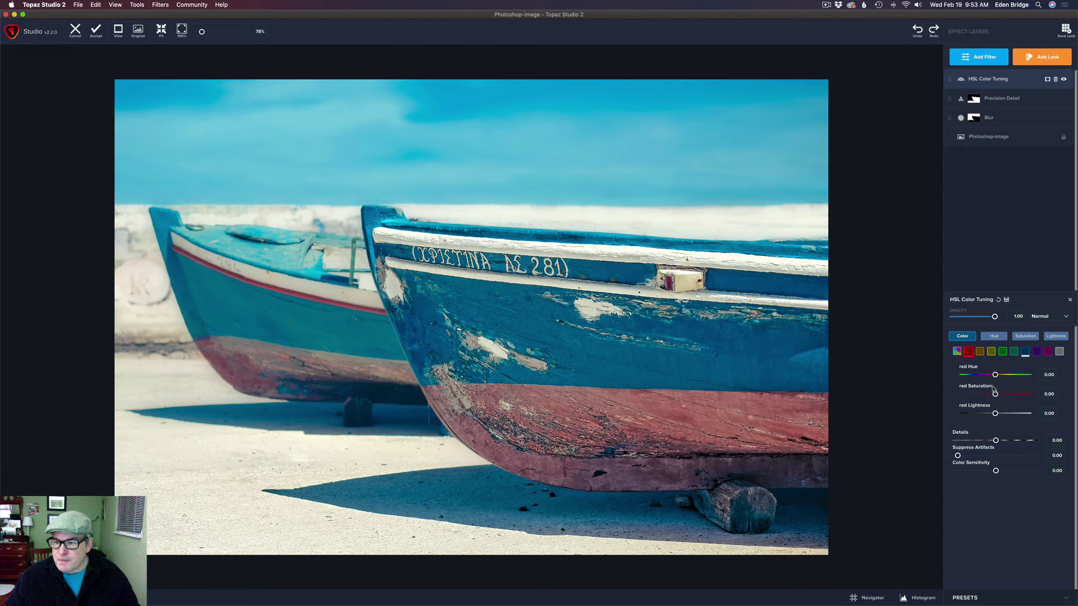
{"action": "mouse_move", "coordinate": [994, 392]}
{"action": "left_mouse_down"}
{"action": "mouse_move", "coordinate": [1026, 397]}
{"action": "mouse_move", "coordinate": [1007, 396]}
{"action": "mouse_move", "coordinate": [1016, 396]}
{"action": "mouse_move", "coordinate": [987, 413]}
{"action": "left_mouse_up"}
{"action": "mouse_move", "coordinate": [995, 471]}
{"action": "left_mouse_down"}
{"action": "mouse_move", "coordinate": [1022, 471]}
{"action": "mouse_move", "coordinate": [990, 472]}
{"action": "left_mouse_up"}
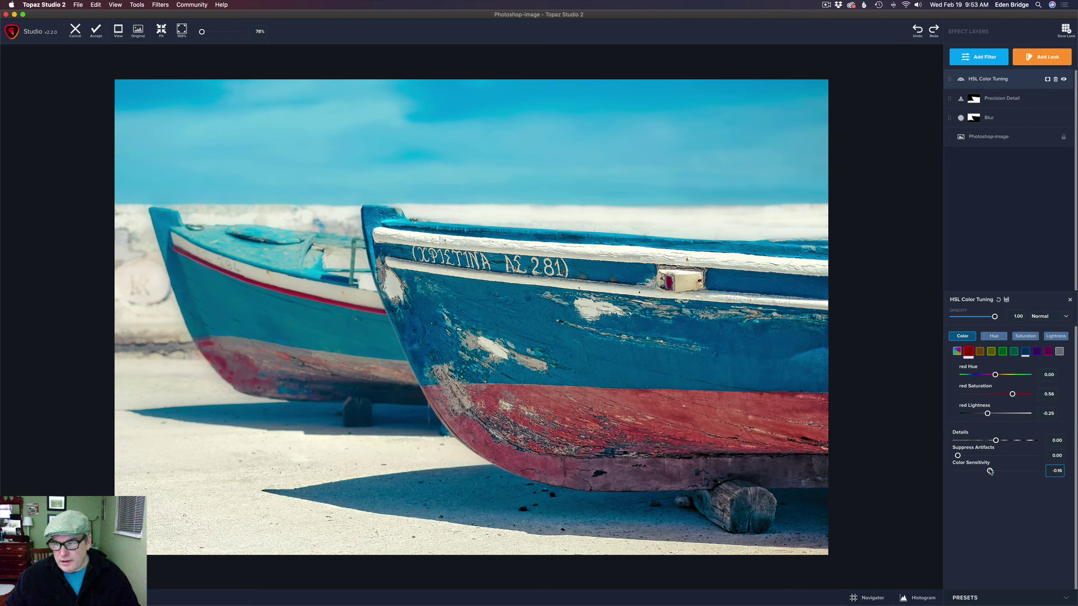
{"action": "left_click_drag", "start_coordinate": [990, 472], "coordinate": [991, 472]}
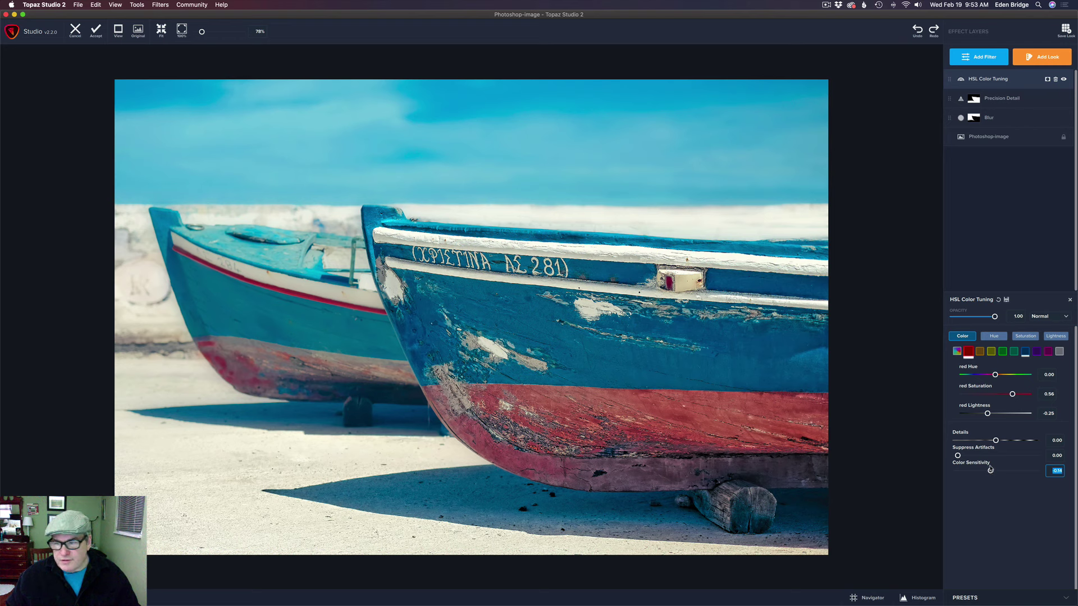
{"action": "left_click_drag", "start_coordinate": [996, 375], "coordinate": [1000, 380]}
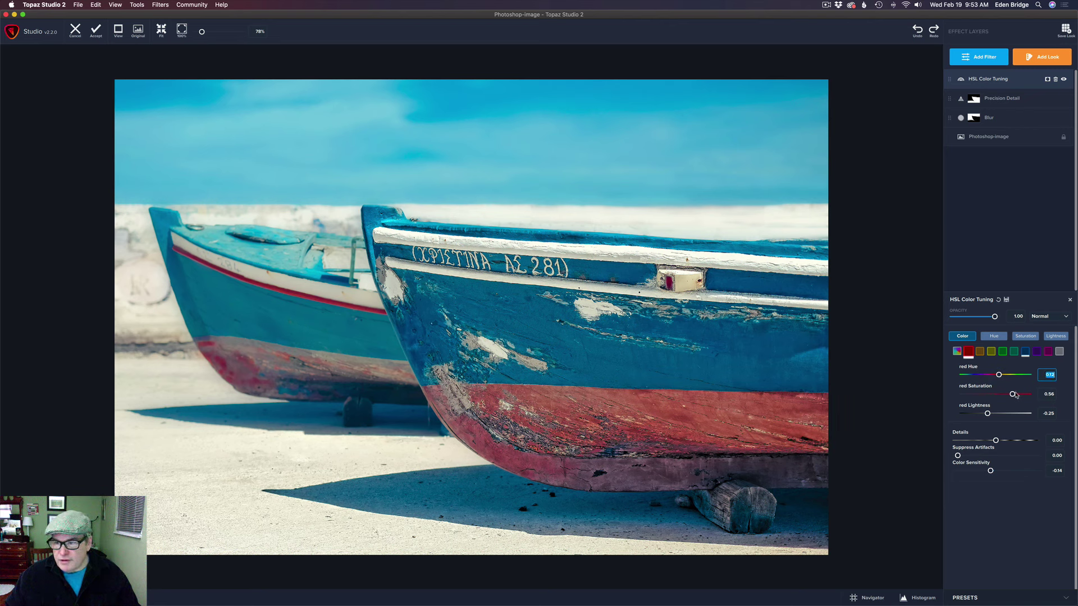
Set the orange saturation to 0.75 and the orange lightness to 0.07.
{"action": "left_click_drag", "start_coordinate": [1013, 395], "coordinate": [998, 414]}
{"action": "left_click", "coordinate": [979, 352]}
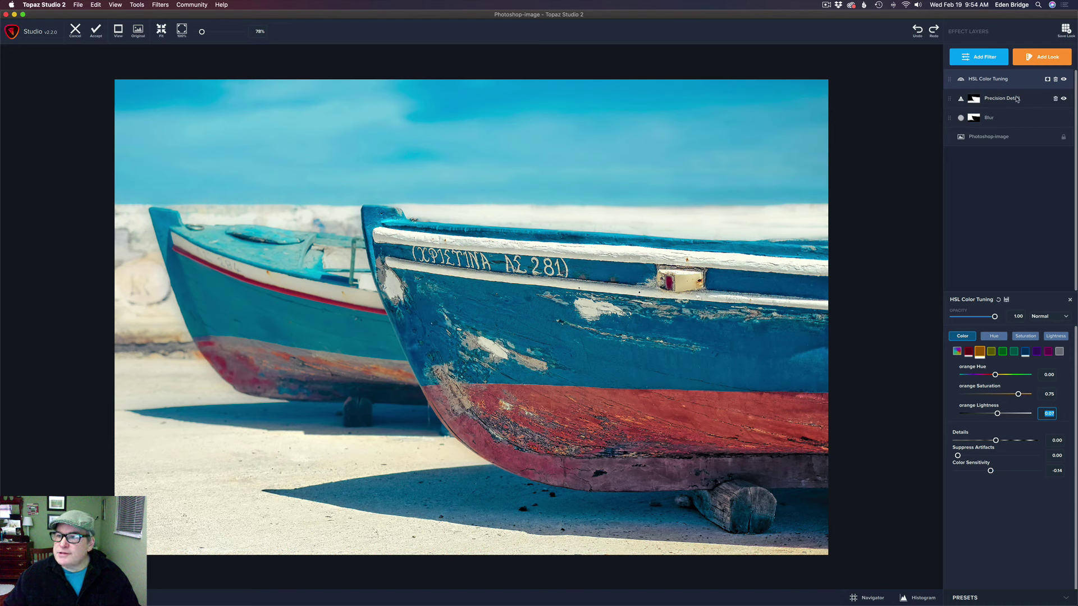
Apply the Precision Detail mask to HSL Color Tuning and paint over the front boat's red hull with the mask brush at transparency 1.00.
{"action": "left_click", "coordinate": [1048, 80]}
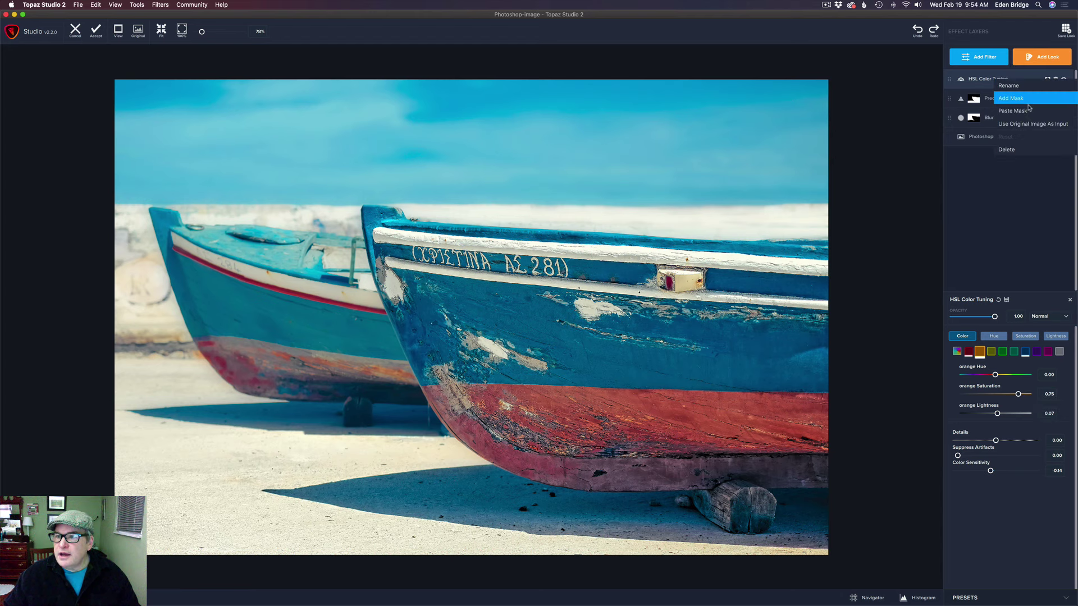
{"action": "left_click", "coordinate": [1027, 112]}
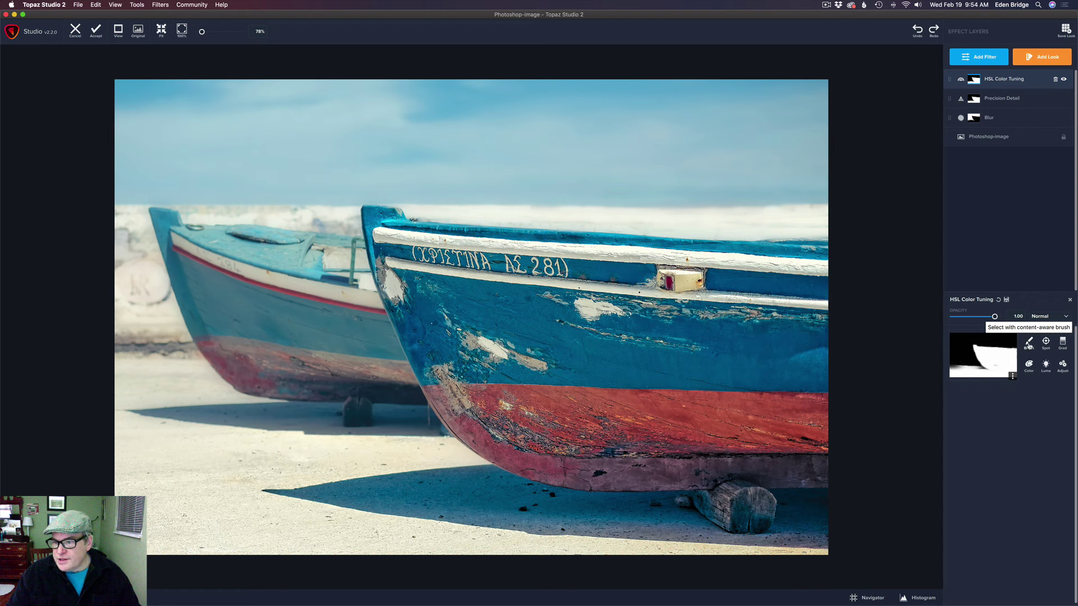
{"action": "left_click", "coordinate": [1028, 344]}
{"action": "left_click_drag", "start_coordinate": [976, 412], "coordinate": [1076, 414]}
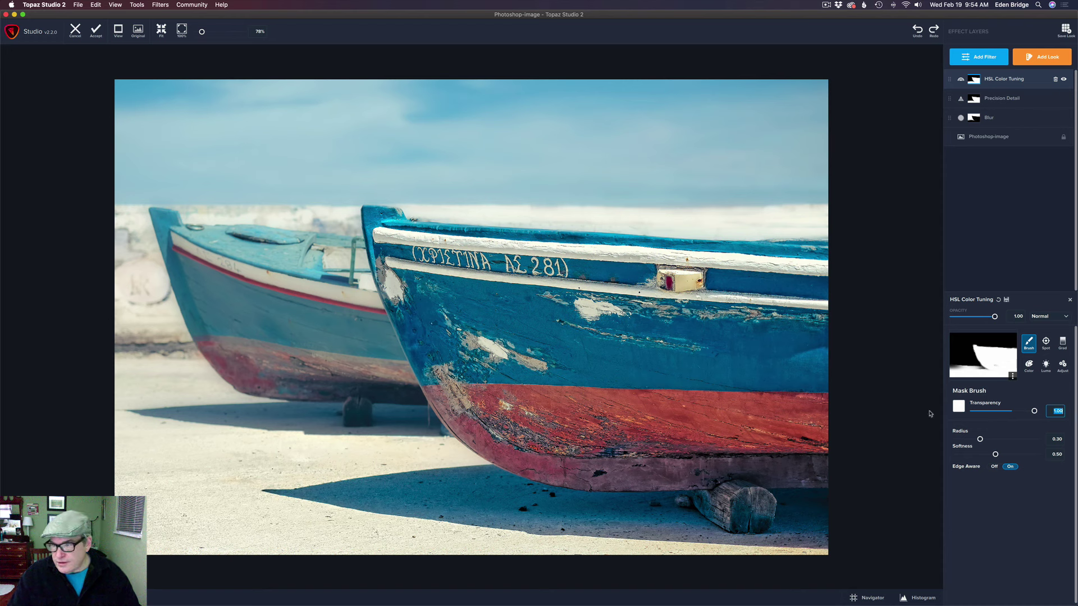
{"action": "mouse_move", "coordinate": [562, 434]}
{"action": "left_mouse_down"}
{"action": "mouse_move", "coordinate": [696, 447]}
{"action": "mouse_move", "coordinate": [628, 399]}
{"action": "mouse_move", "coordinate": [678, 414]}
{"action": "left_mouse_up"}
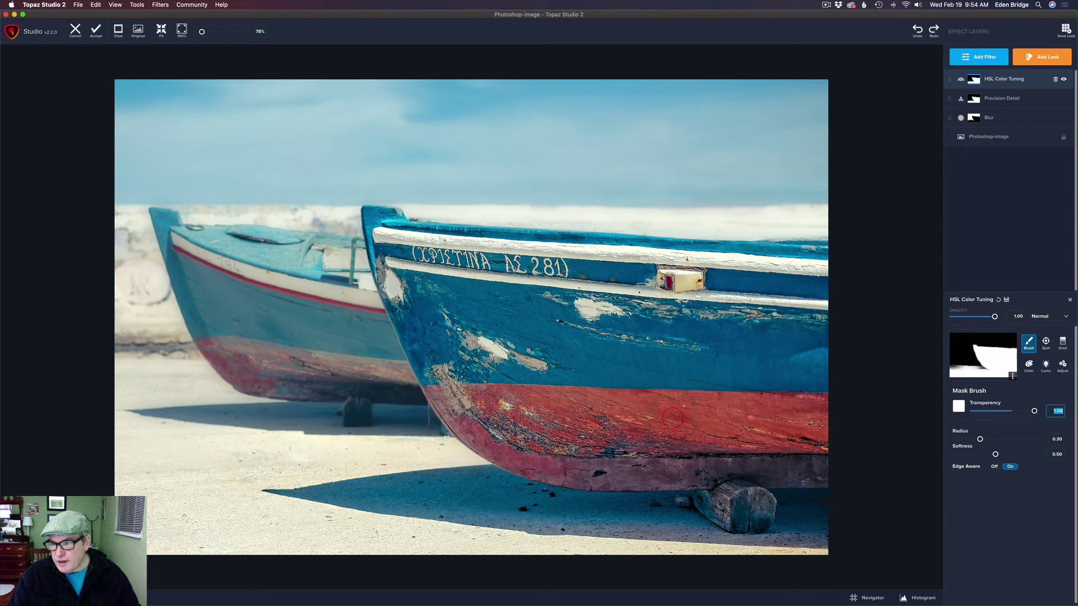
Return to the HSL Color Tuning settings and compare the color-tuned image with the original.
{"action": "left_click", "coordinate": [1011, 79]}
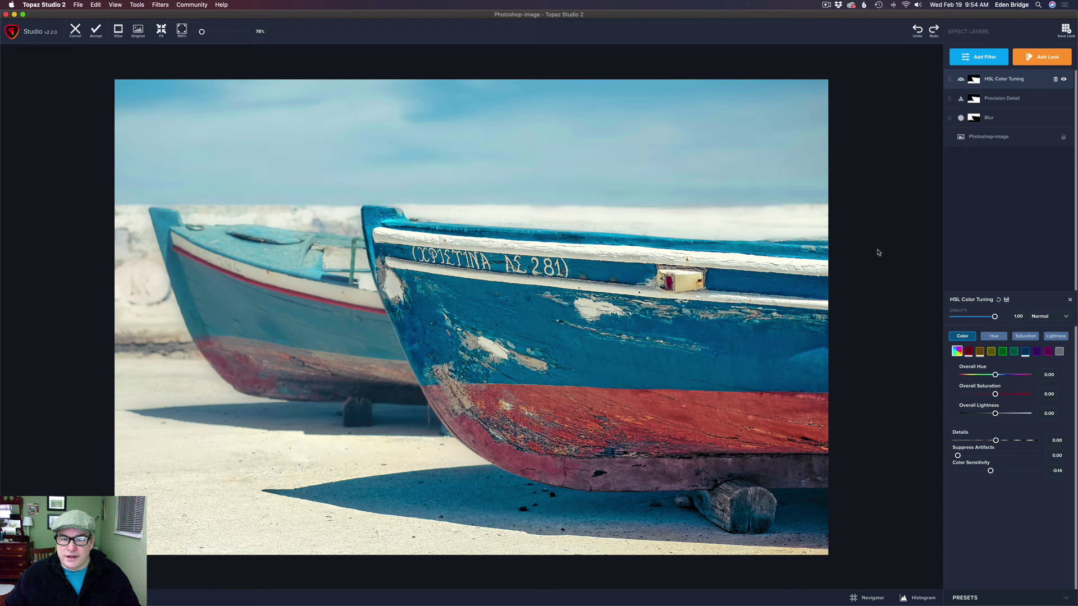
{"action": "key", "text": "backslash"}
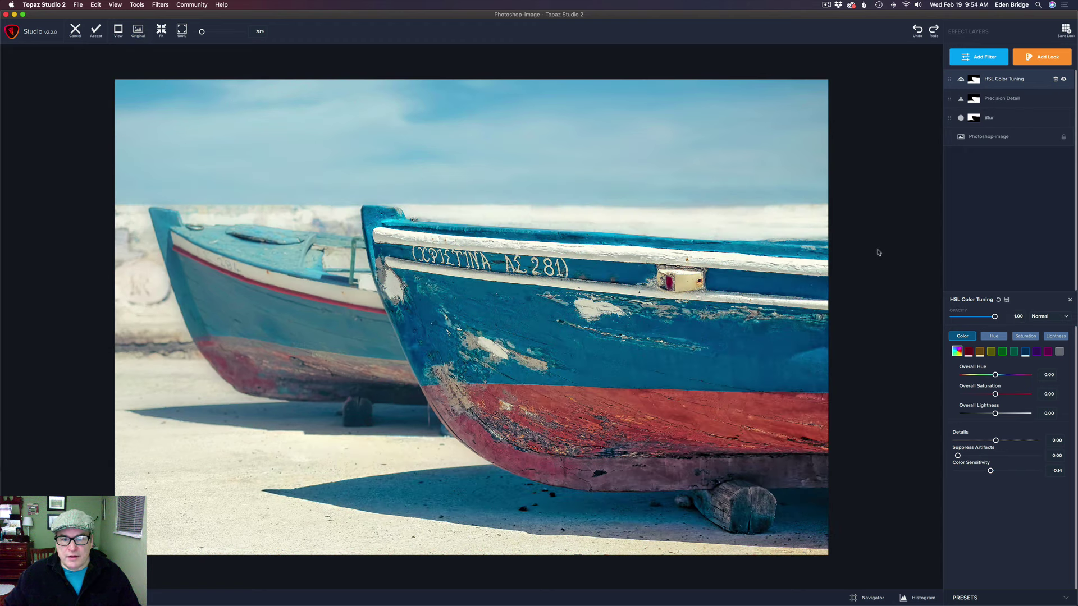
{"action": "key", "text": "backslash"}
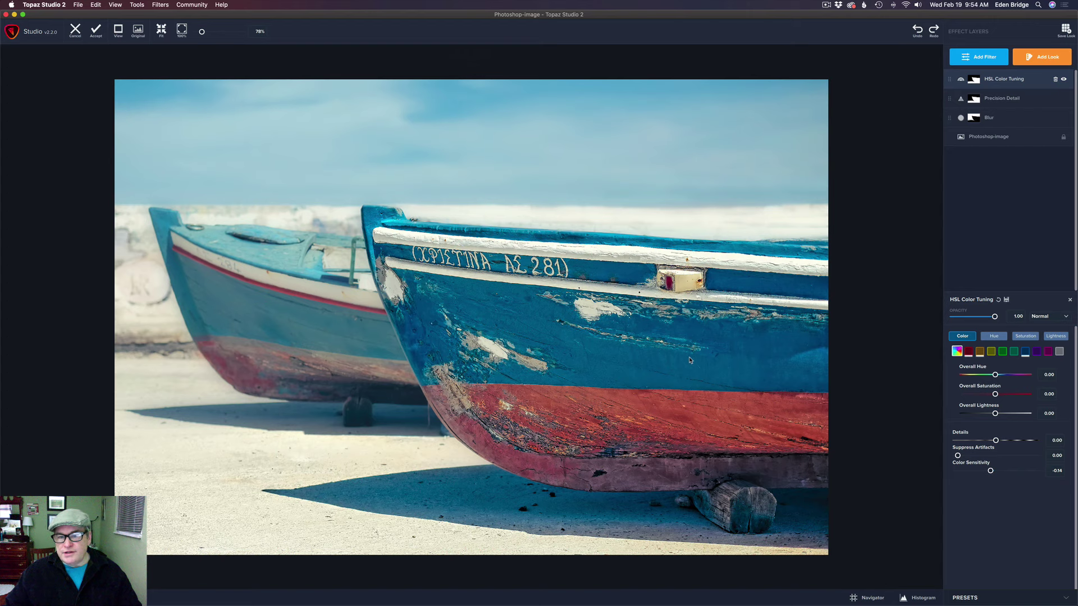
Lower the HSL Color Tuning layer's opacity to about 0.90 and compare the image with the original.
{"action": "key", "text": "super+minus"}
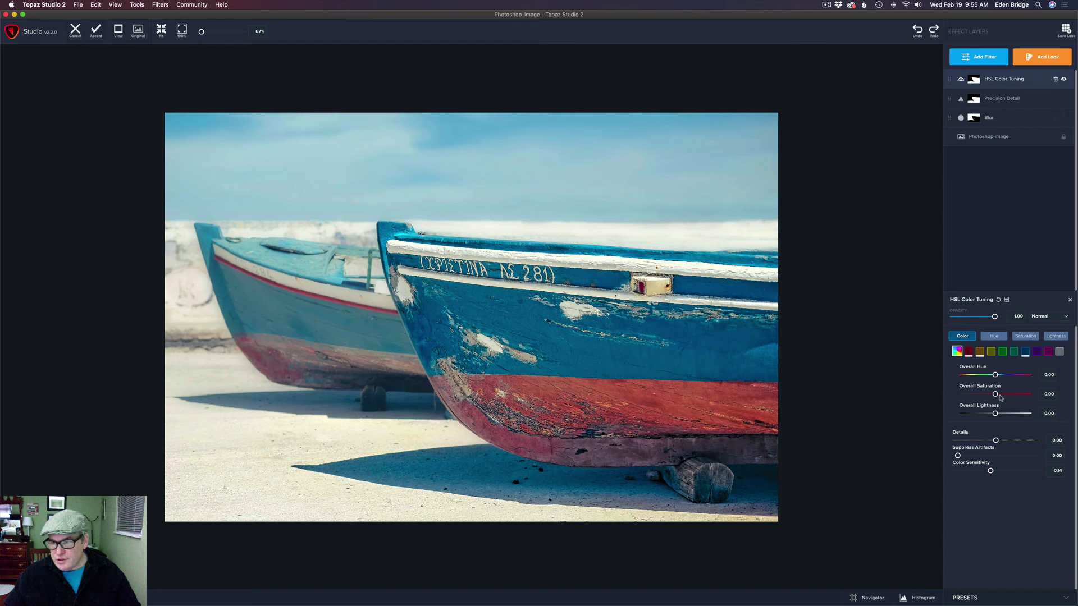
{"action": "left_click", "coordinate": [994, 318]}
{"action": "left_click_drag", "start_coordinate": [994, 318], "coordinate": [991, 317]}
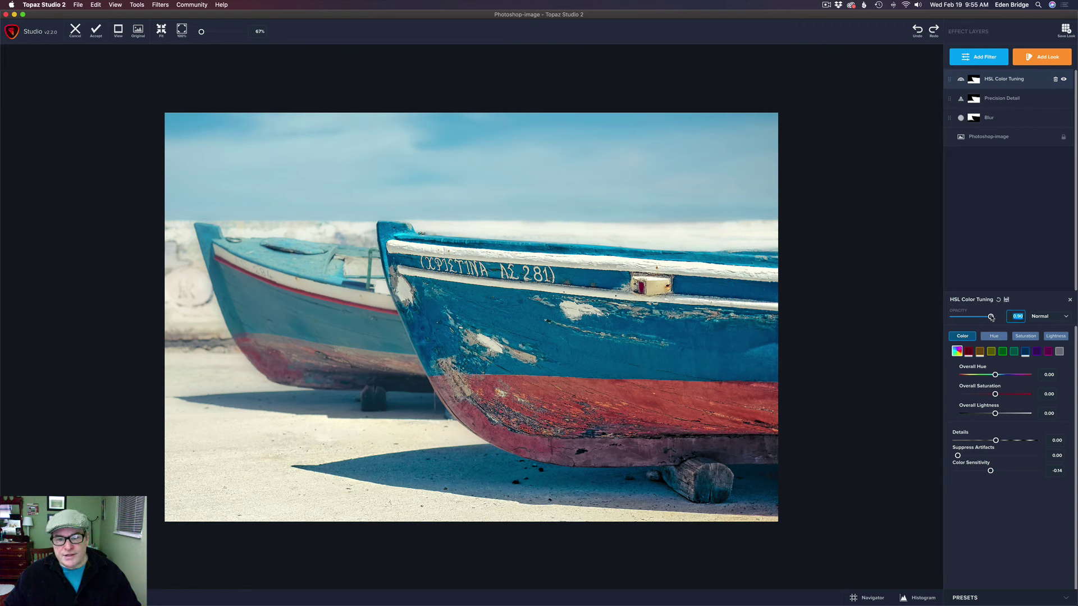
{"action": "key", "text": "backslash"}
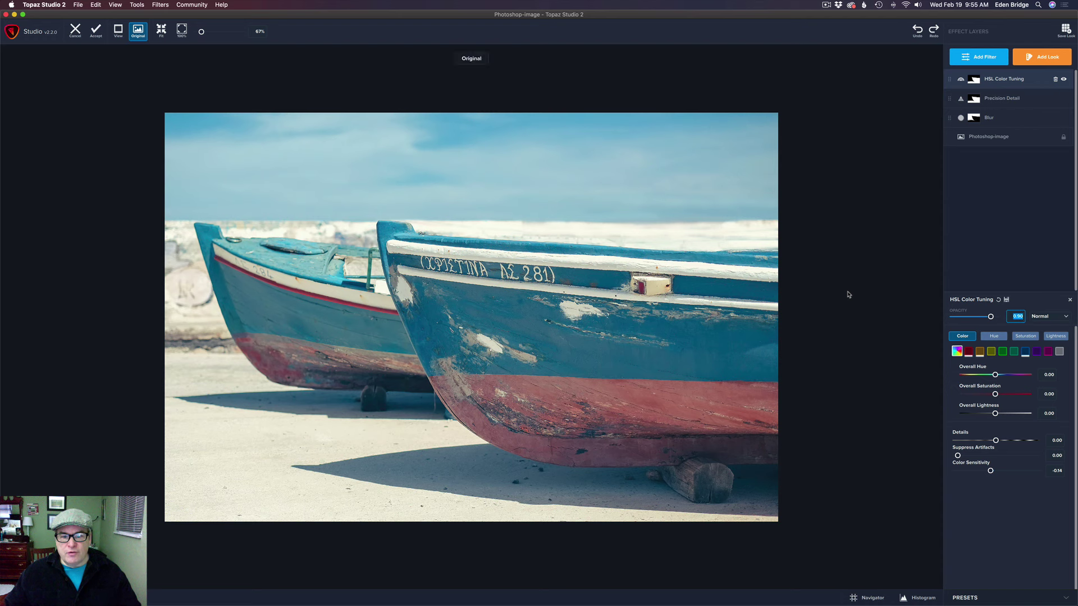
Compare with the original and set the HSL Color Tuning mask brush to transparency 0.00, radius about 0.38 and edge awareness off.
{"action": "key", "text": "backslash"}
{"action": "key", "text": "backslash"}
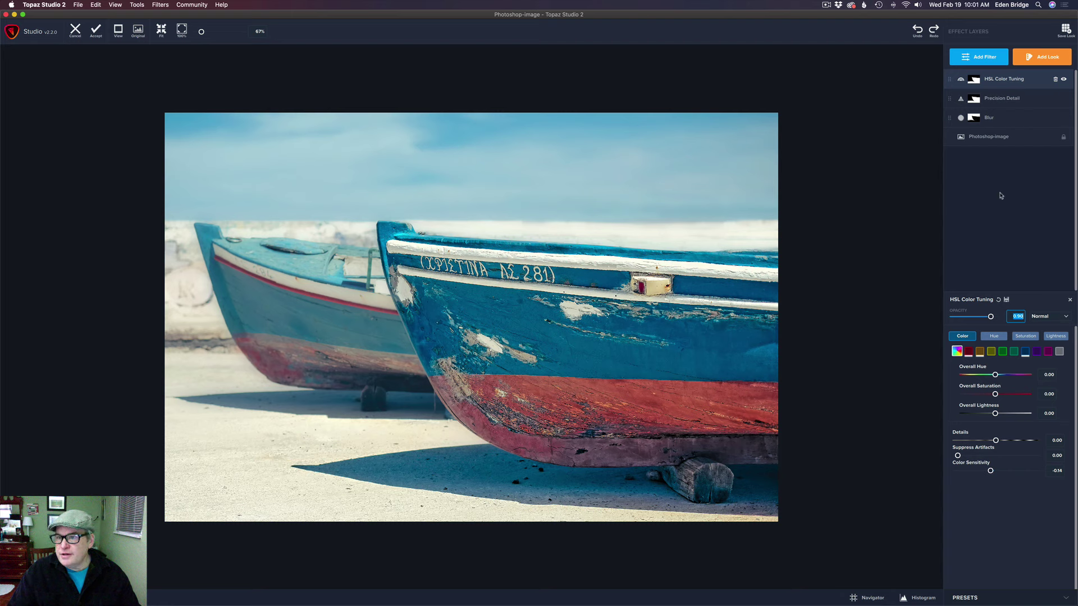
{"action": "left_click", "coordinate": [975, 79]}
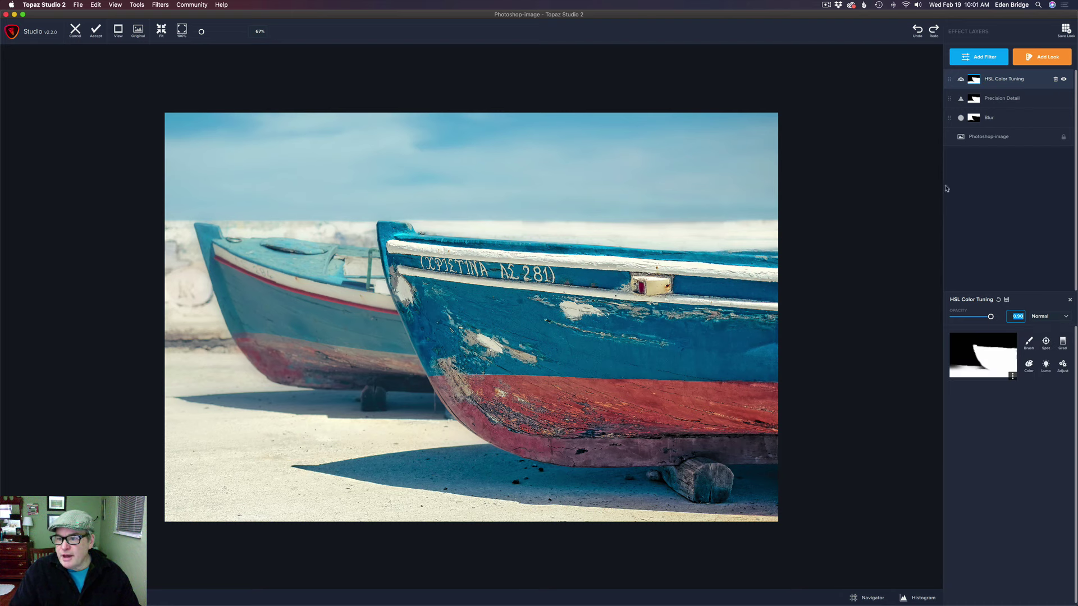
{"action": "left_click", "coordinate": [1028, 343]}
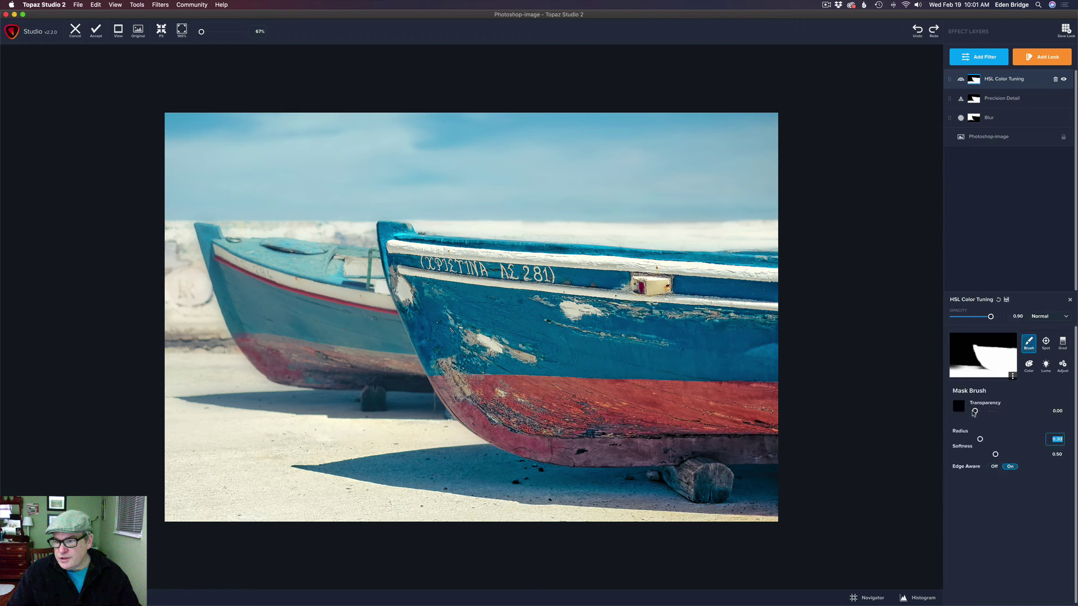
{"action": "mouse_move", "coordinate": [974, 413]}
{"action": "left_mouse_down"}
{"action": "mouse_move", "coordinate": [1039, 412]}
{"action": "mouse_move", "coordinate": [967, 416]}
{"action": "mouse_move", "coordinate": [981, 414]}
{"action": "left_mouse_up"}
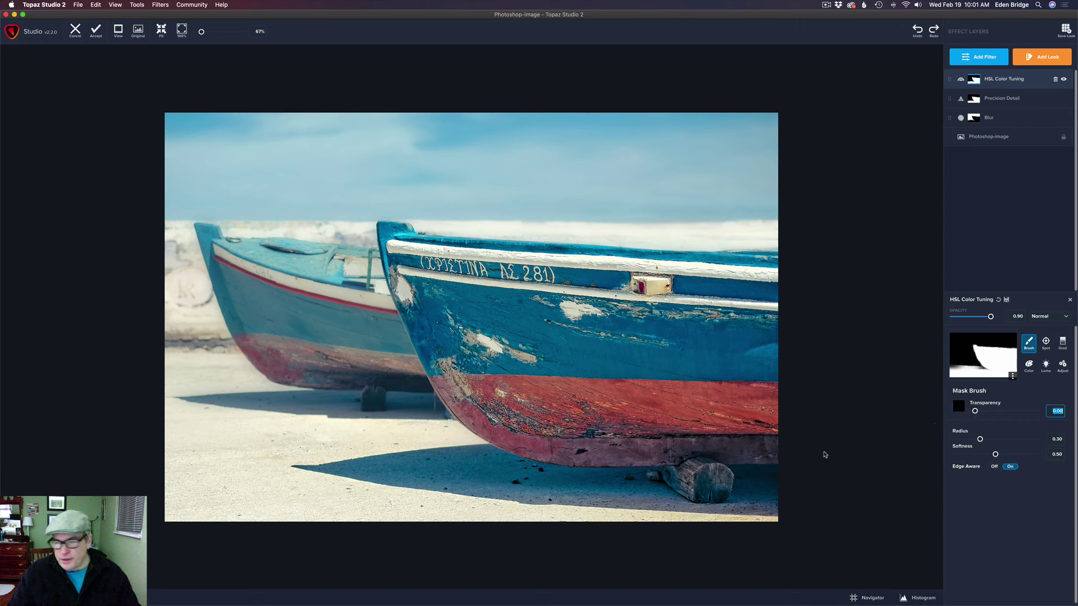
{"action": "left_click_drag", "start_coordinate": [981, 439], "coordinate": [986, 440]}
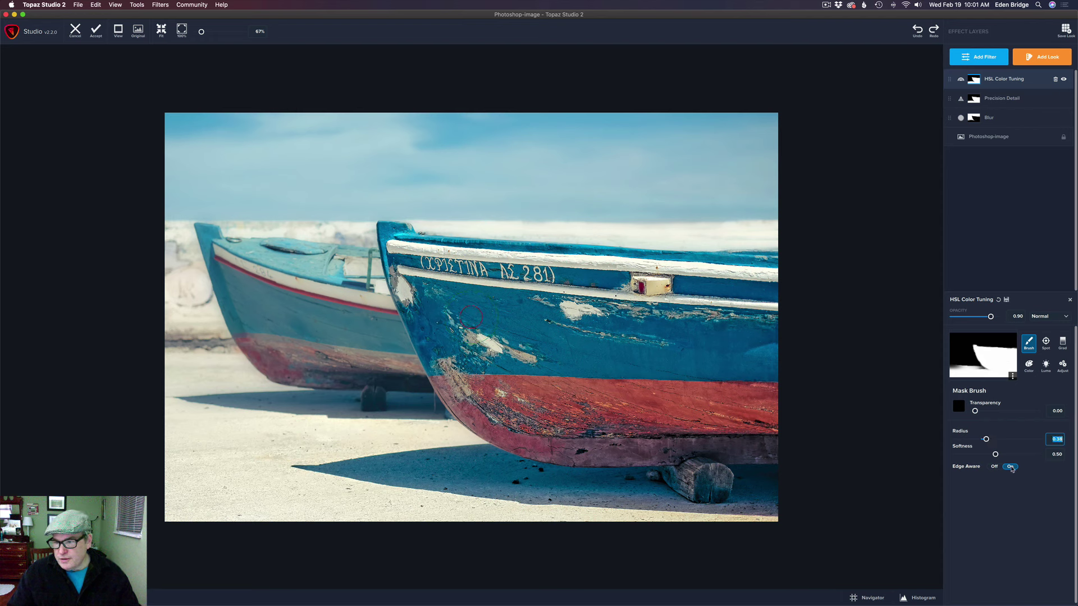
{"action": "left_click", "coordinate": [994, 468]}
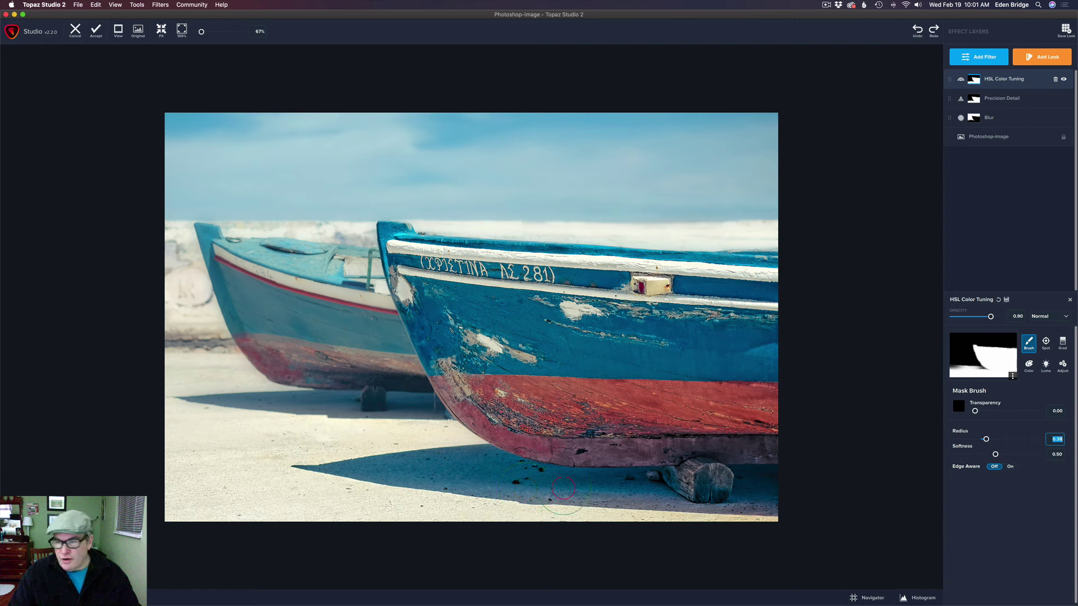
Paint the ground below both boats black in the HSL Color Tuning mask, from the shadows down to the image's lower edge.
{"action": "mouse_move", "coordinate": [203, 437]}
{"action": "left_mouse_down"}
{"action": "mouse_move", "coordinate": [176, 432]}
{"action": "mouse_move", "coordinate": [366, 438]}
{"action": "mouse_move", "coordinate": [594, 499]}
{"action": "mouse_move", "coordinate": [633, 497]}
{"action": "mouse_move", "coordinate": [671, 517]}
{"action": "mouse_move", "coordinate": [751, 522]}
{"action": "mouse_move", "coordinate": [758, 489]}
{"action": "mouse_move", "coordinate": [785, 498]}
{"action": "left_mouse_up"}
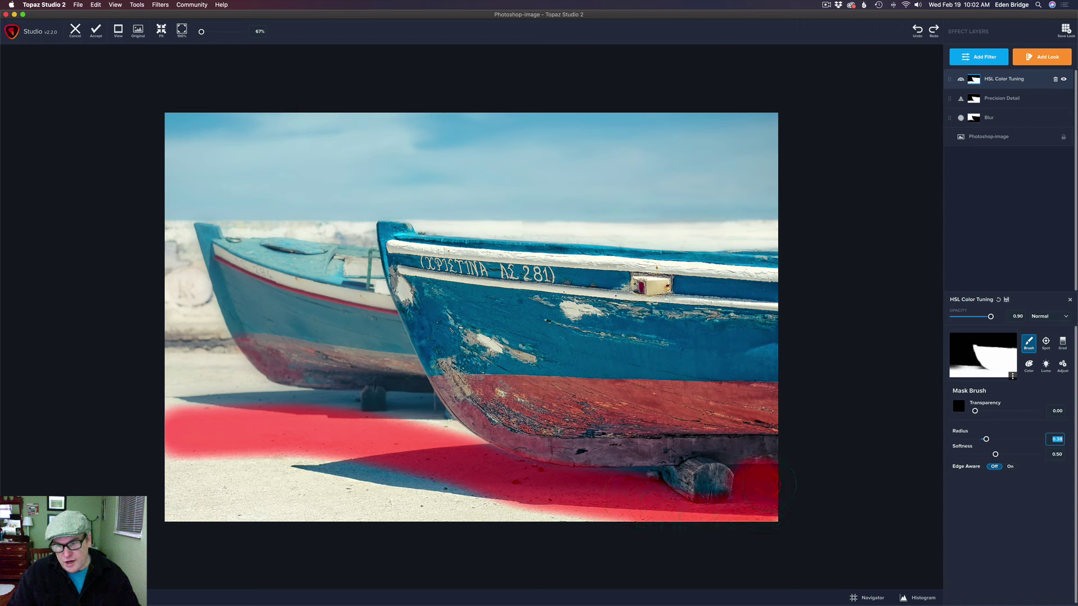
{"action": "mouse_move", "coordinate": [638, 496]}
{"action": "left_mouse_down"}
{"action": "mouse_move", "coordinate": [556, 513]}
{"action": "mouse_move", "coordinate": [264, 485]}
{"action": "mouse_move", "coordinate": [315, 467]}
{"action": "mouse_move", "coordinate": [415, 466]}
{"action": "left_mouse_up"}
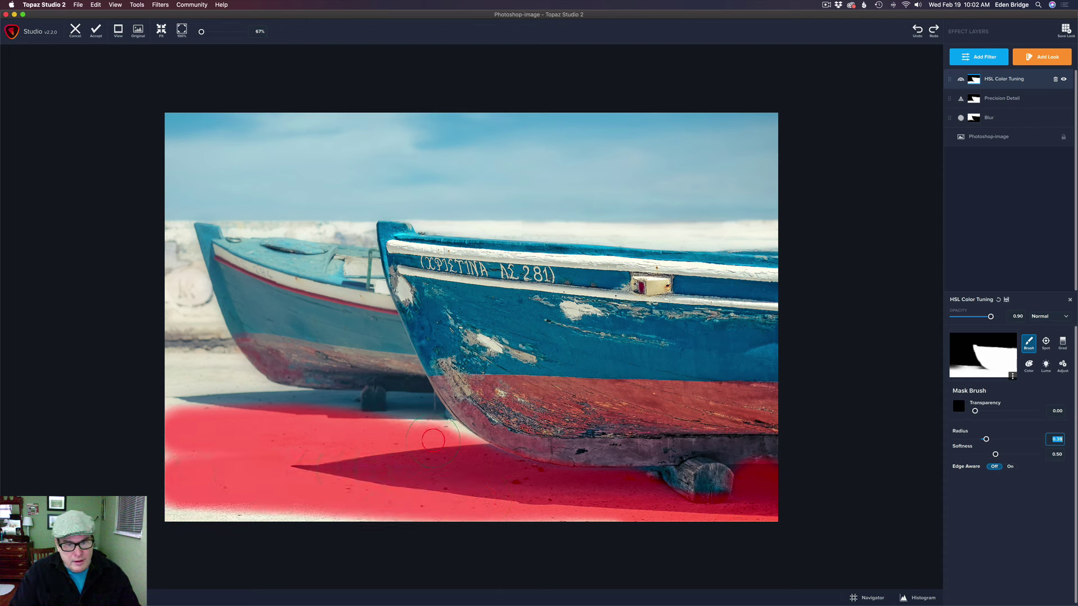
{"action": "mouse_move", "coordinate": [227, 437]}
{"action": "left_mouse_down"}
{"action": "mouse_move", "coordinate": [188, 504]}
{"action": "mouse_move", "coordinate": [611, 521]}
{"action": "mouse_move", "coordinate": [501, 488]}
{"action": "mouse_move", "coordinate": [456, 454]}
{"action": "mouse_move", "coordinate": [476, 437]}
{"action": "left_mouse_up"}
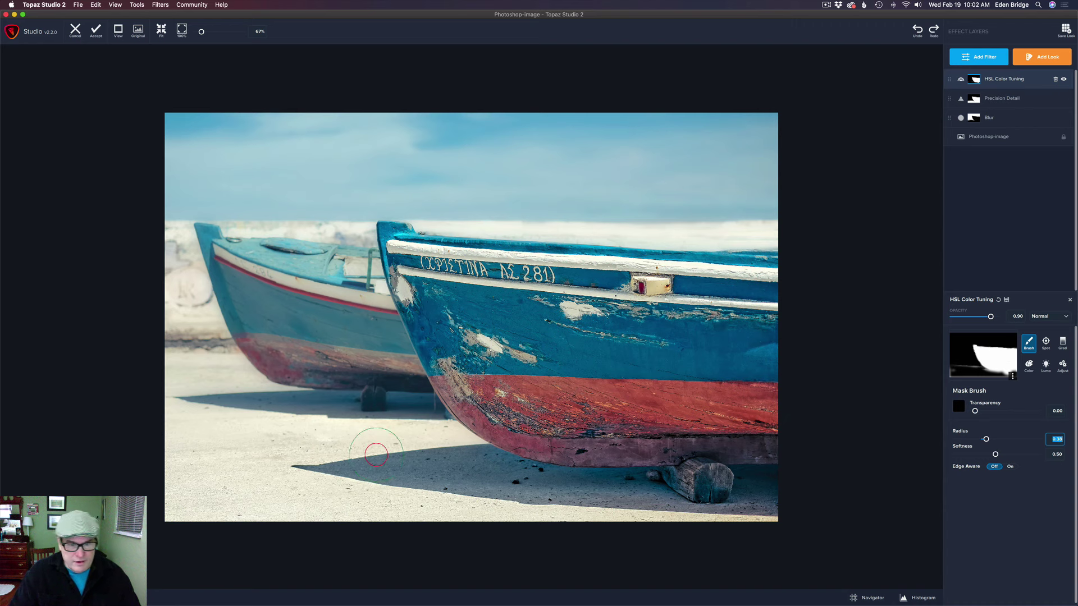
{"action": "mouse_move", "coordinate": [437, 450]}
{"action": "left_mouse_down"}
{"action": "mouse_move", "coordinate": [264, 447]}
{"action": "mouse_move", "coordinate": [161, 468]}
{"action": "mouse_move", "coordinate": [183, 505]}
{"action": "mouse_move", "coordinate": [347, 530]}
{"action": "left_mouse_up"}
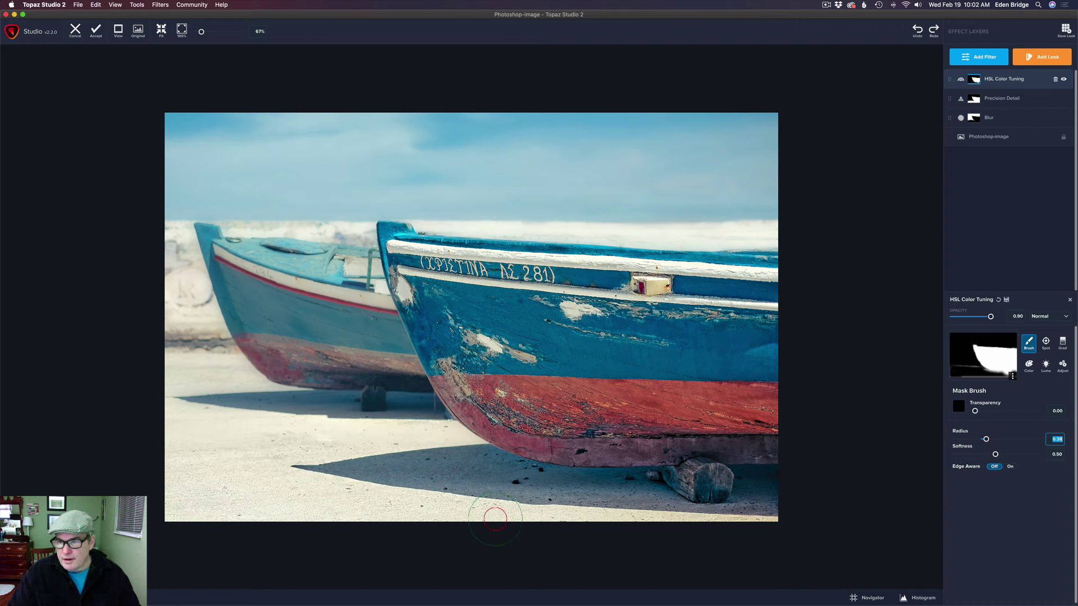
{"action": "left_click_drag", "start_coordinate": [437, 434], "coordinate": [185, 432]}
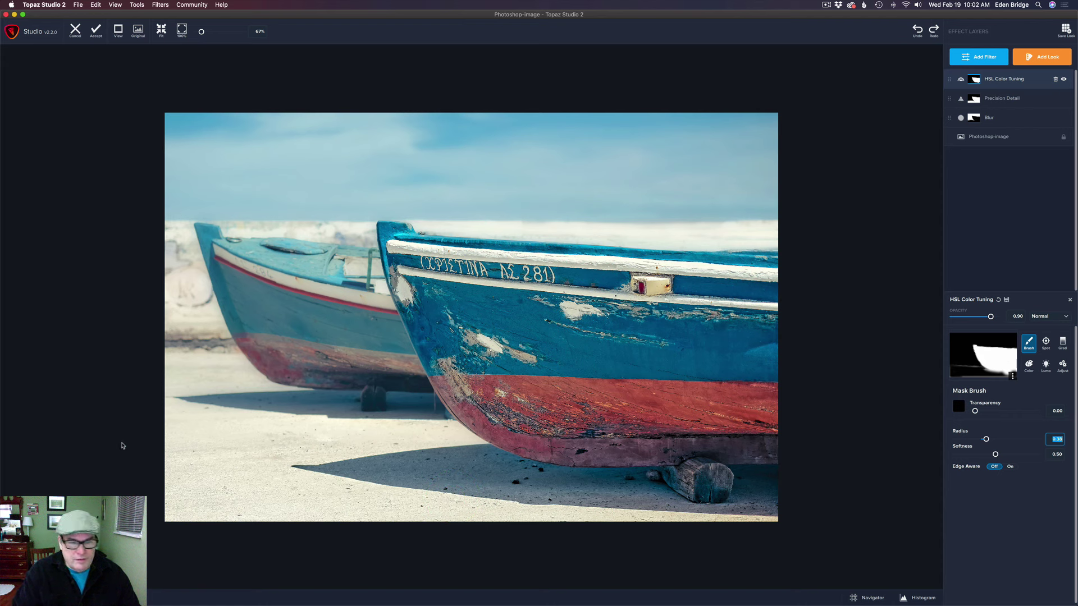
{"action": "left_click", "coordinate": [200, 507]}
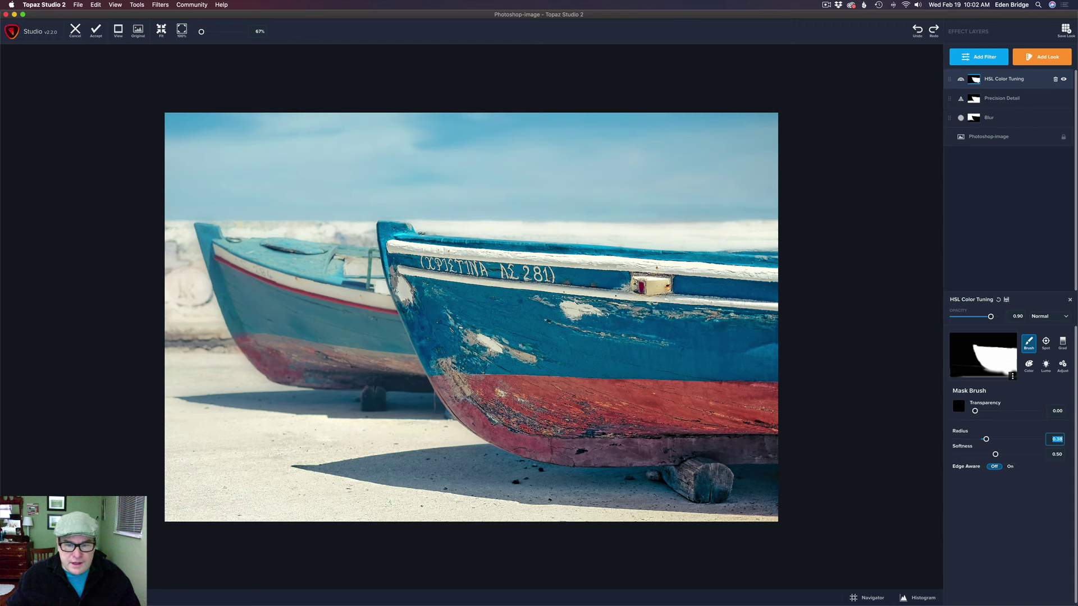
{"action": "mouse_move", "coordinate": [208, 508]}
{"action": "left_mouse_down"}
{"action": "mouse_move", "coordinate": [766, 512]}
{"action": "mouse_move", "coordinate": [815, 531]}
{"action": "left_mouse_up"}
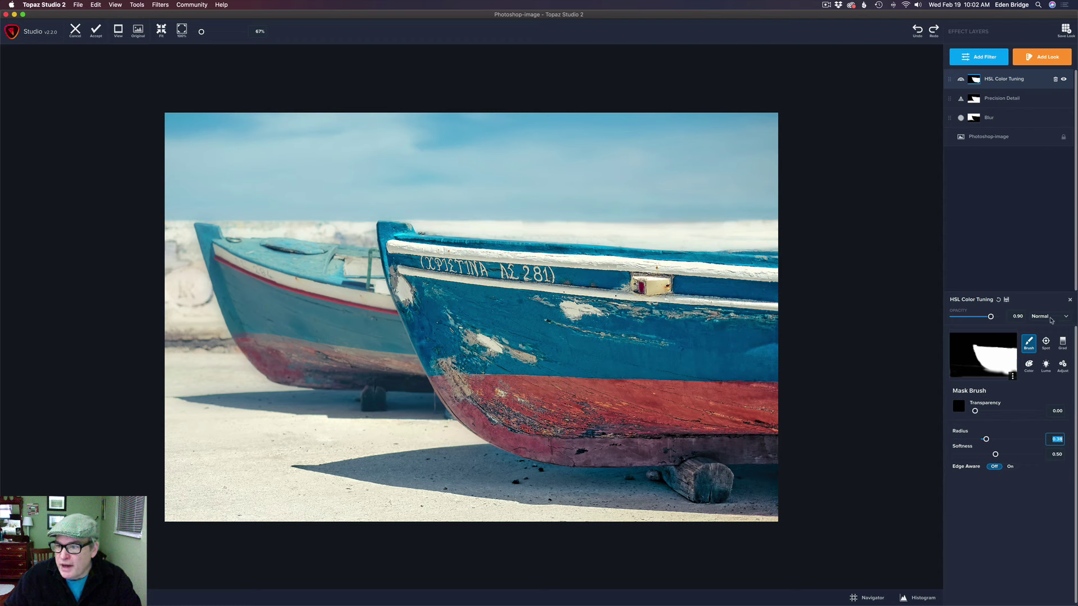
Set the gray lightness in HSL Color Tuning to -0.11 after trying darker and lighter values.
{"action": "left_click", "coordinate": [1016, 82]}
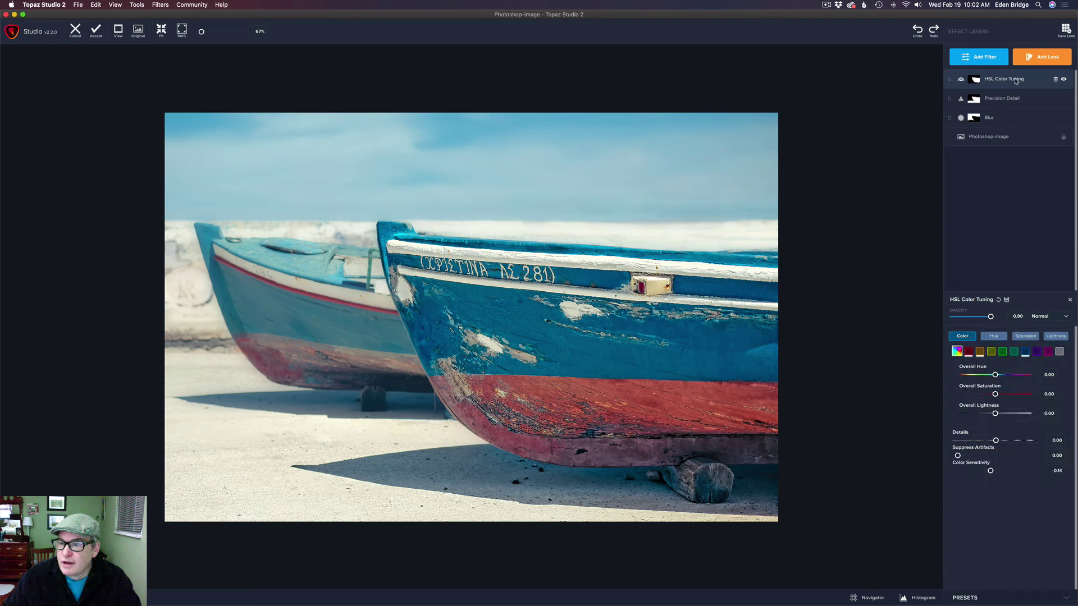
{"action": "left_click", "coordinate": [1060, 352]}
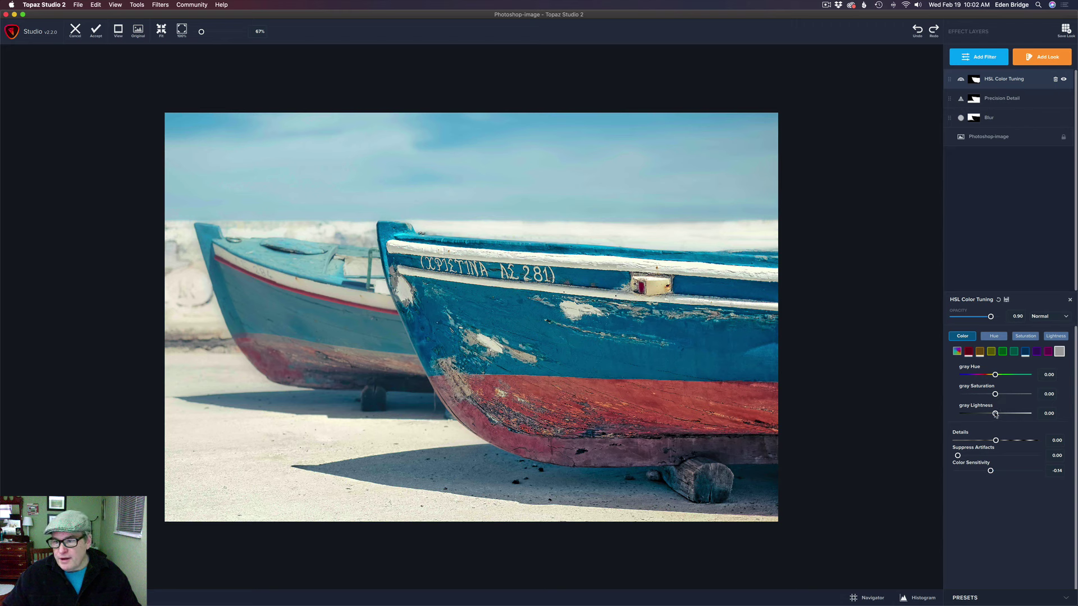
{"action": "left_click", "coordinate": [995, 414]}
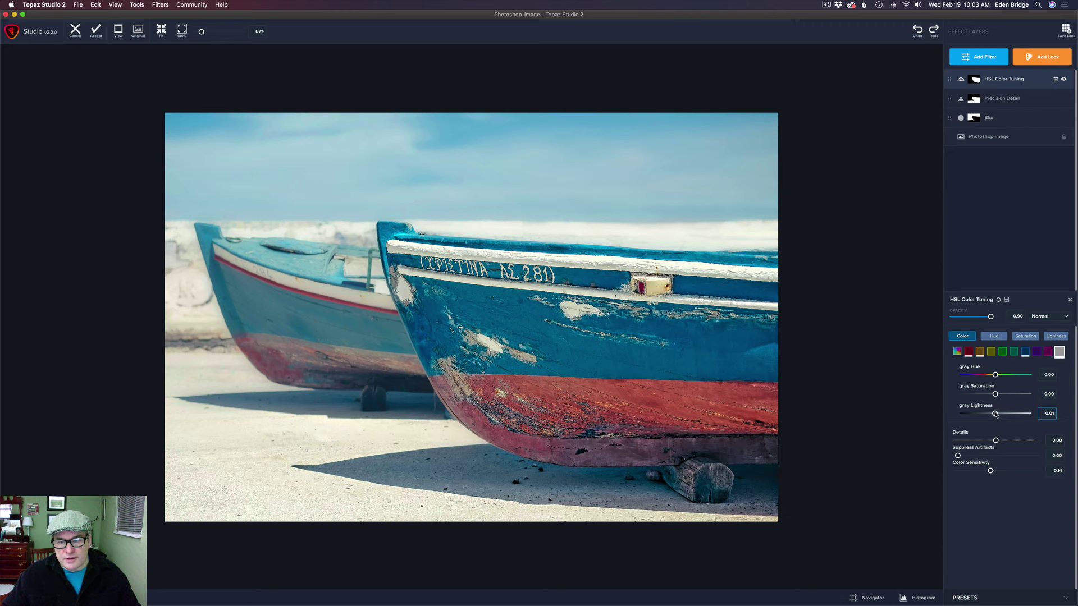
{"action": "left_click_drag", "start_coordinate": [995, 414], "coordinate": [979, 413]}
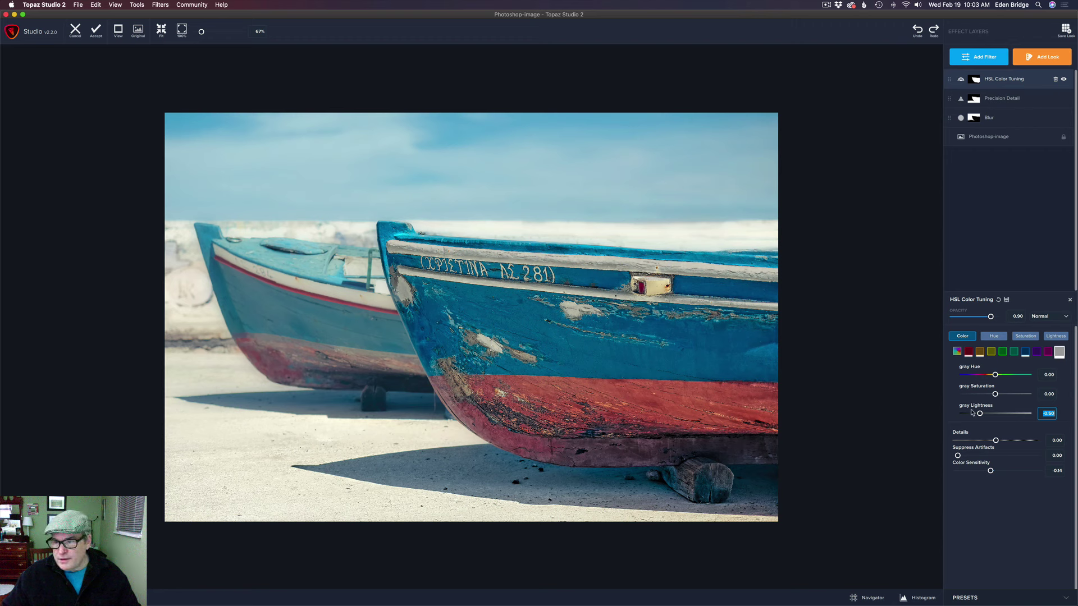
{"action": "left_click_drag", "start_coordinate": [982, 415], "coordinate": [989, 416]}
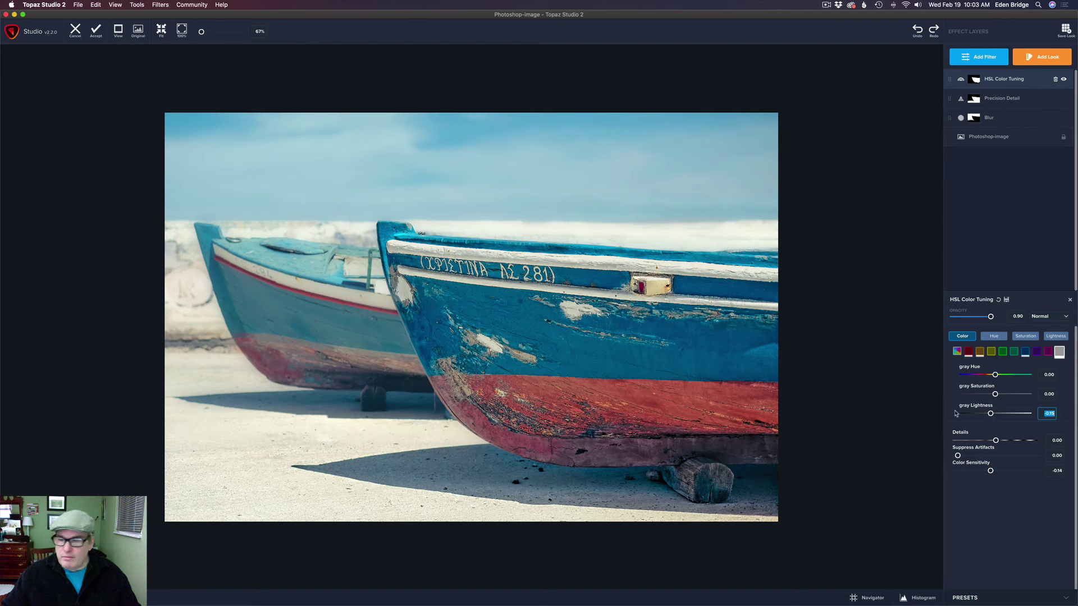
{"action": "left_click_drag", "start_coordinate": [990, 414], "coordinate": [995, 414]}
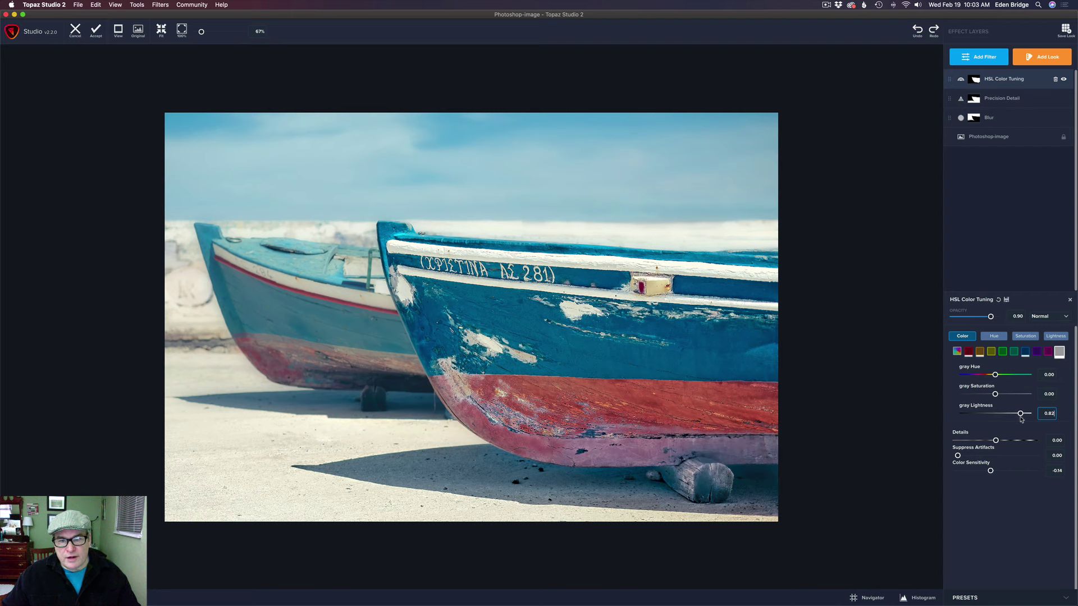
{"action": "left_click_drag", "start_coordinate": [993, 414], "coordinate": [993, 414]}
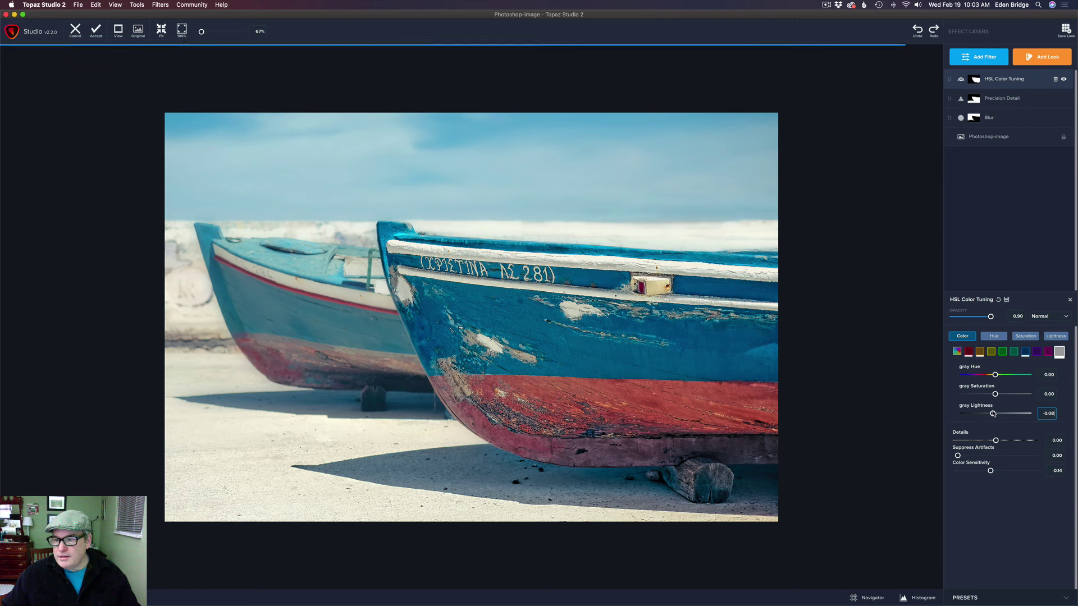
{"action": "left_click", "coordinate": [992, 413]}
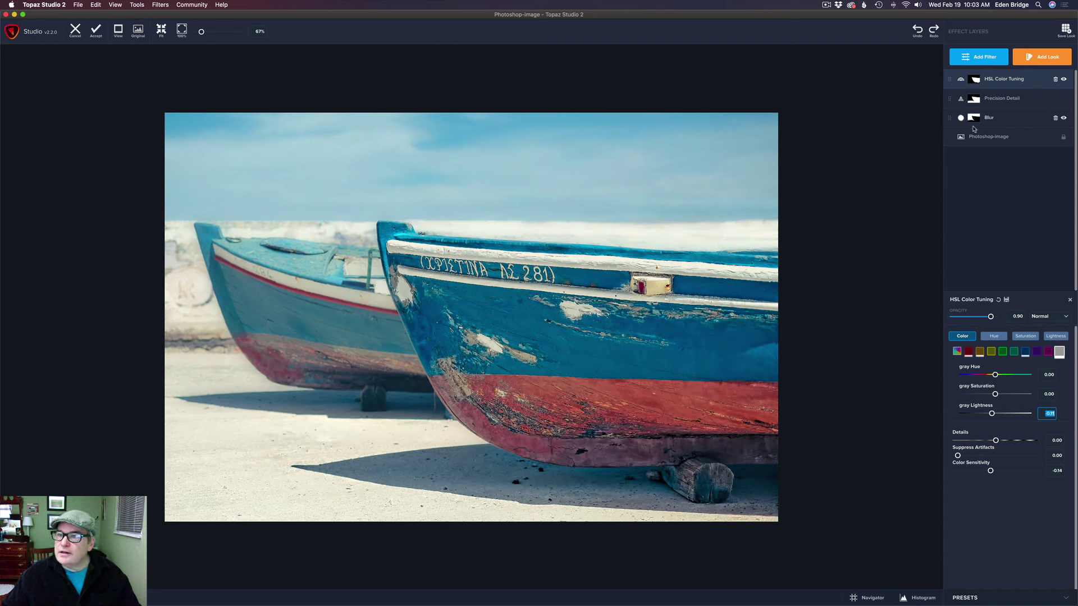
Compare the edited image with the original and add a Precision Contrast filter.
{"action": "left_click", "coordinate": [994, 58]}
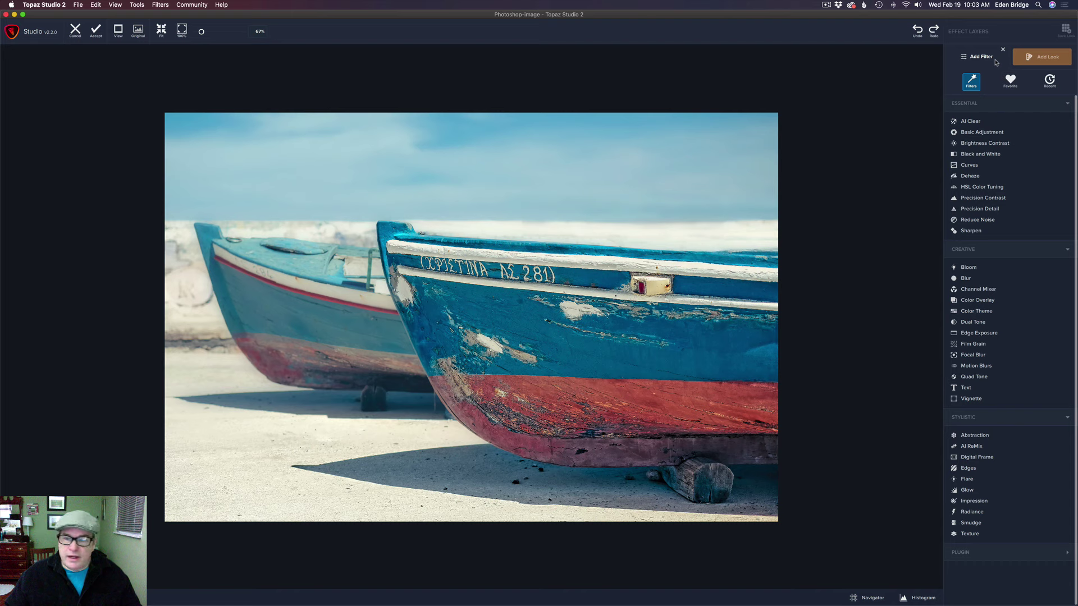
{"action": "key", "text": "backslash"}
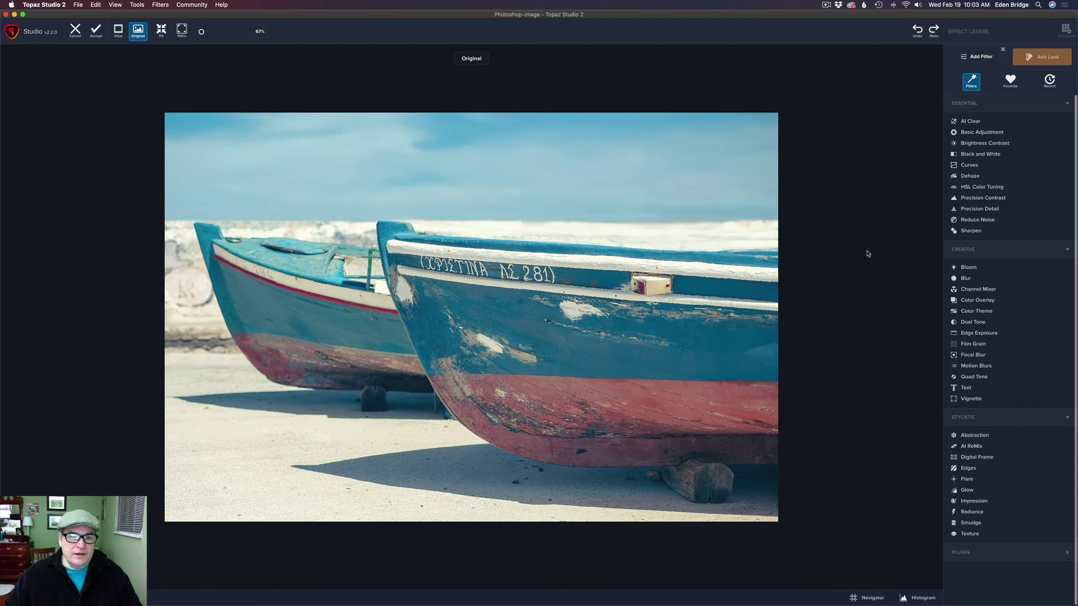
{"action": "key", "text": "backslash"}
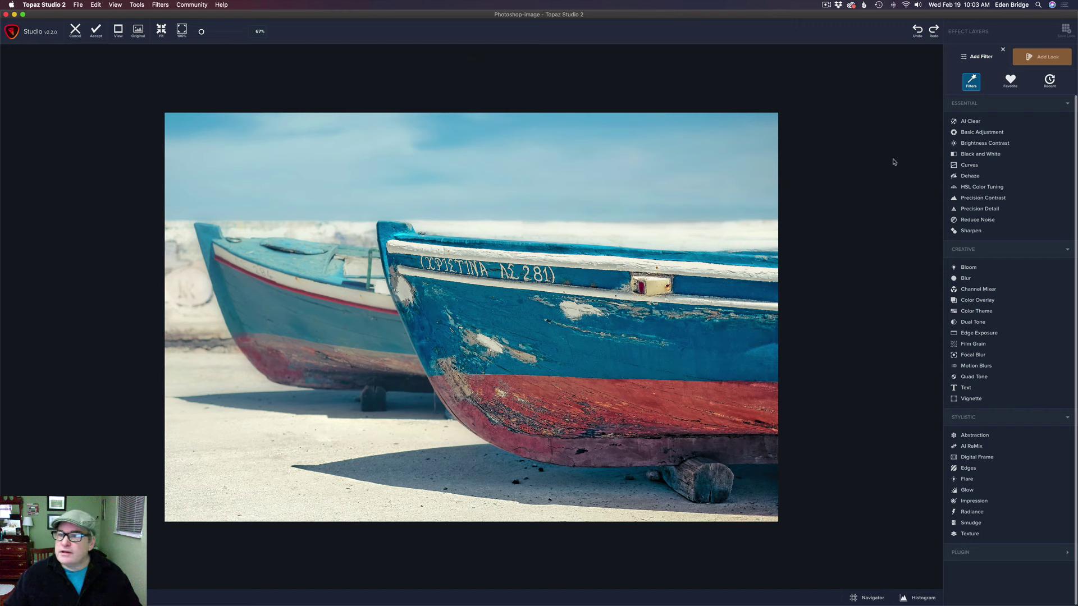
{"action": "left_click", "coordinate": [991, 199]}
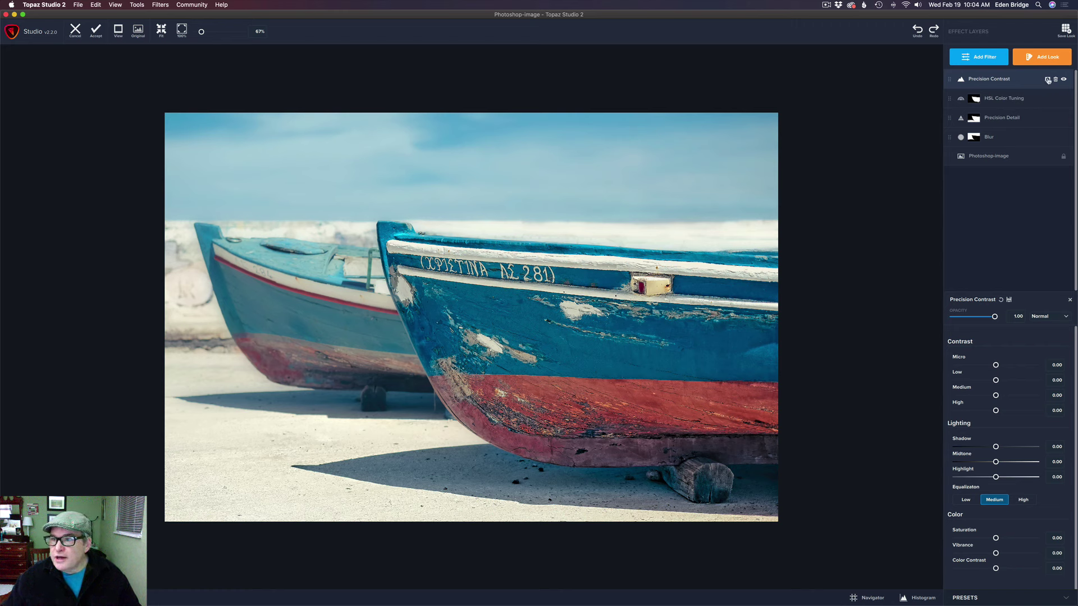
Copy the HSL Color Tuning mask and paste it onto the Precision Contrast layer.
{"action": "left_click", "coordinate": [976, 101]}
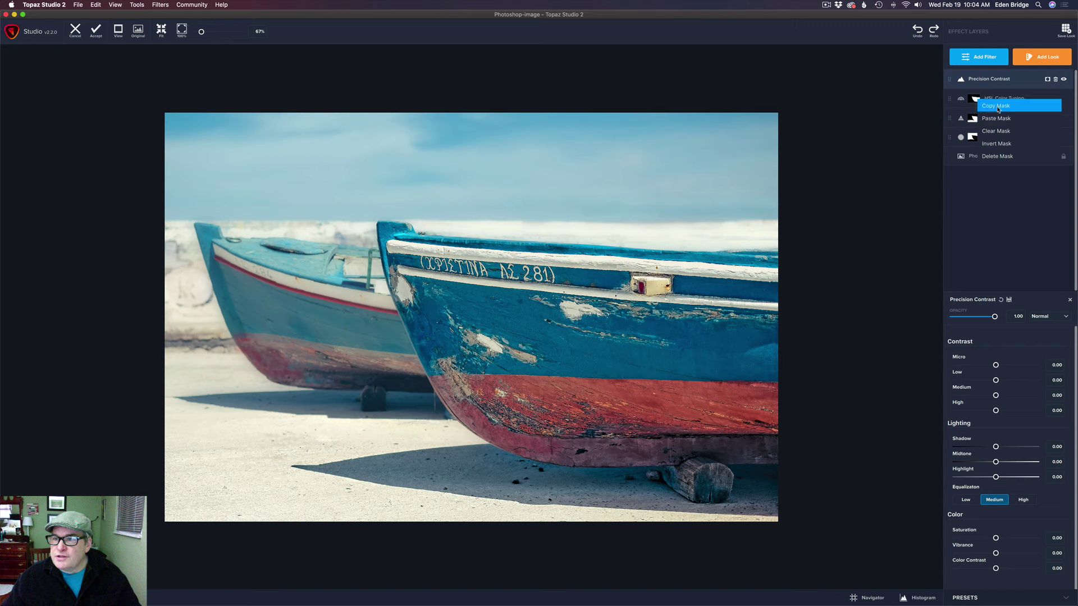
{"action": "left_click", "coordinate": [997, 107]}
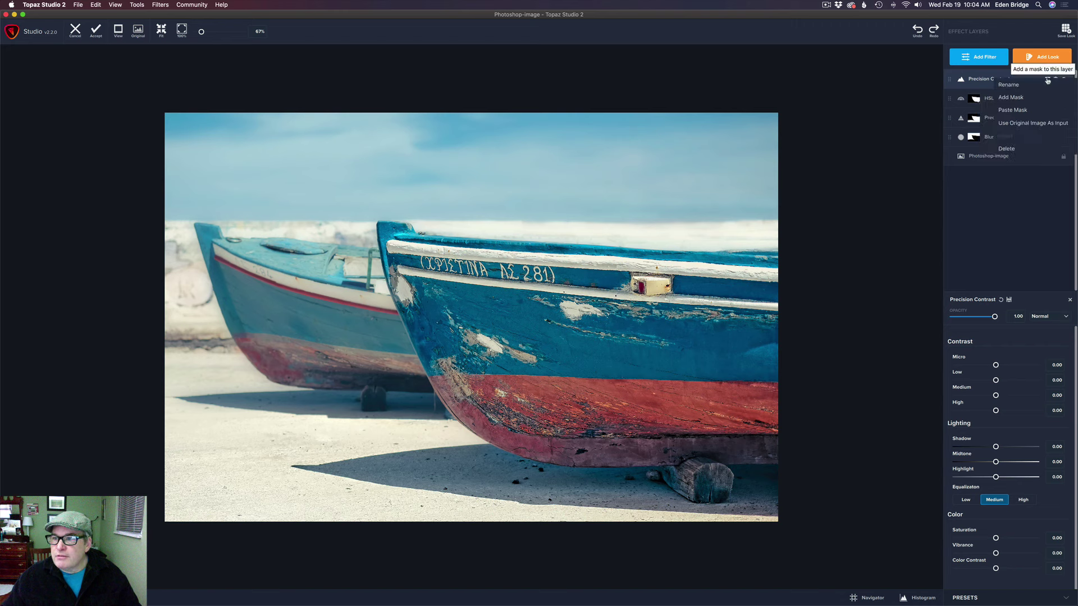
{"action": "left_click", "coordinate": [1047, 80]}
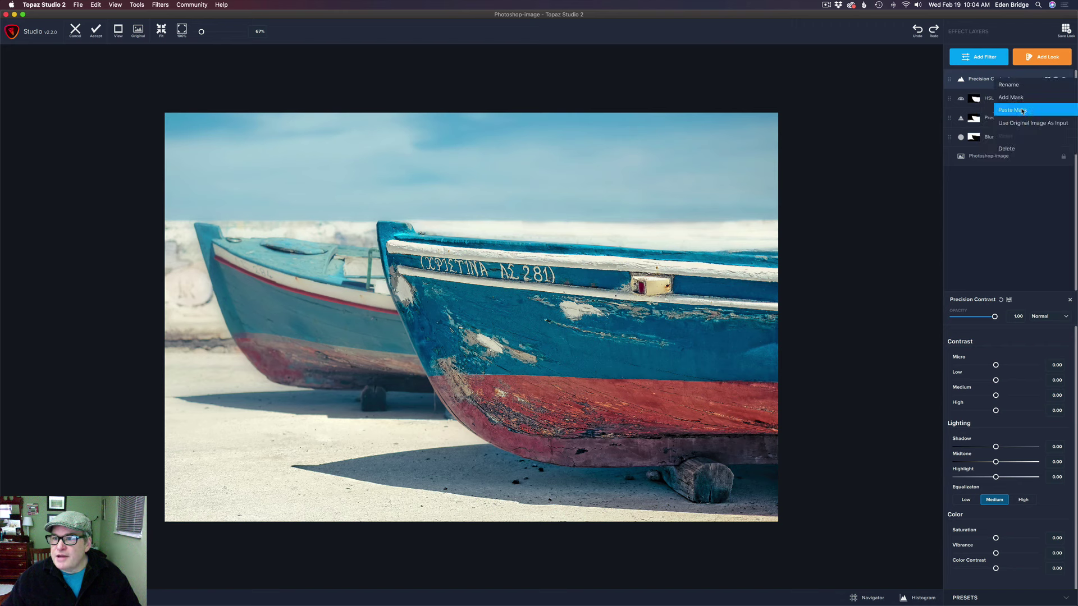
{"action": "left_click", "coordinate": [1022, 110]}
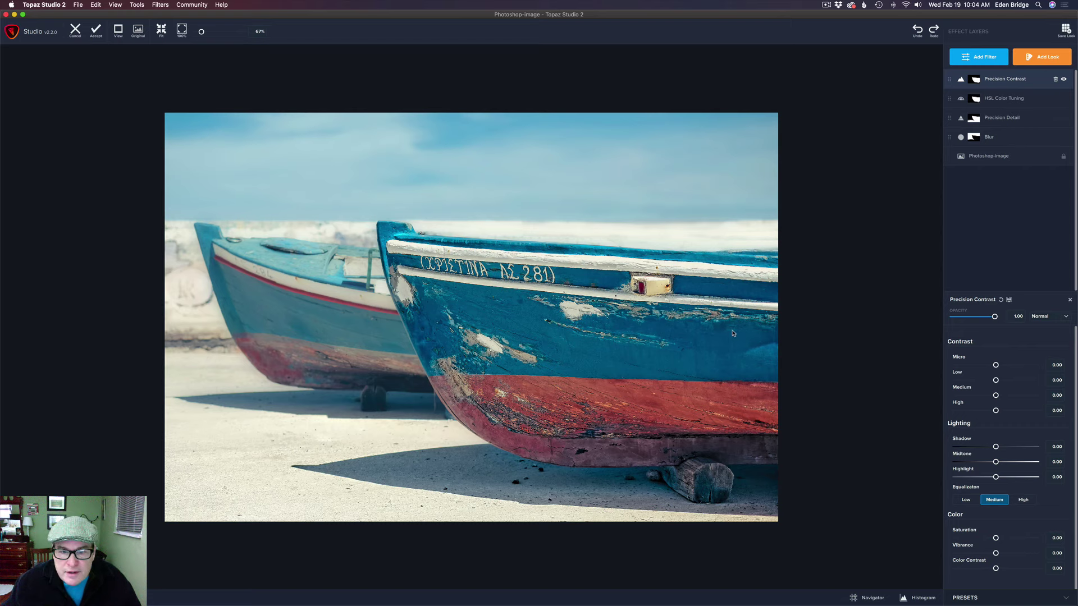
Set Precision Contrast's micro contrast to 0.30, low to 0.51, medium to 0.36 and high to about -0.06.
{"action": "scroll", "coordinate": [732, 334], "scroll_direction": "up", "scroll_amount": 3}
{"action": "scroll", "coordinate": [732, 334], "scroll_direction": "up", "scroll_amount": 2}
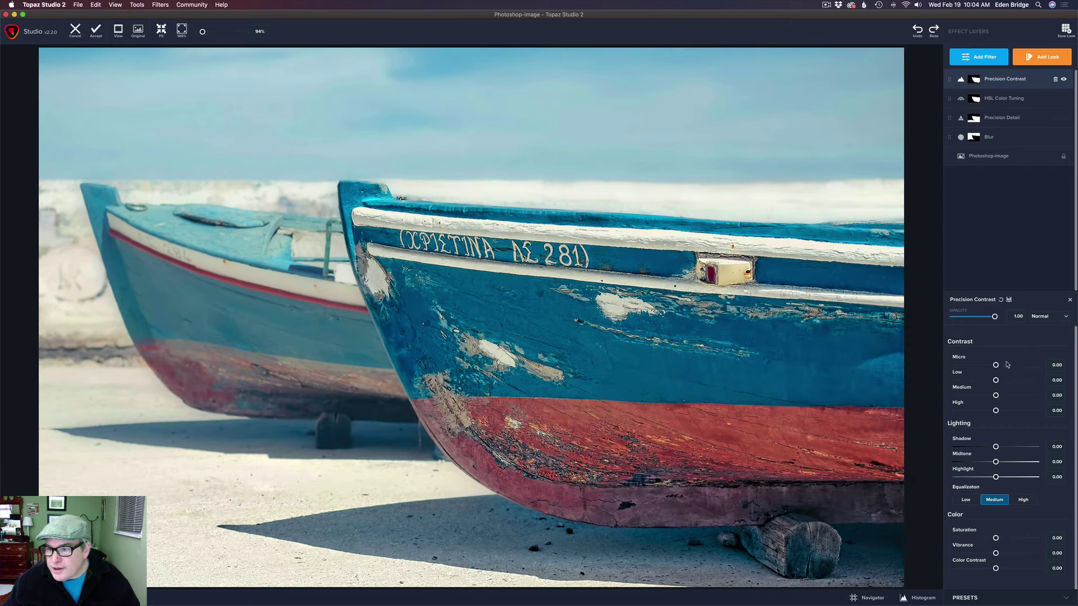
{"action": "left_click_drag", "start_coordinate": [996, 366], "coordinate": [1016, 383]}
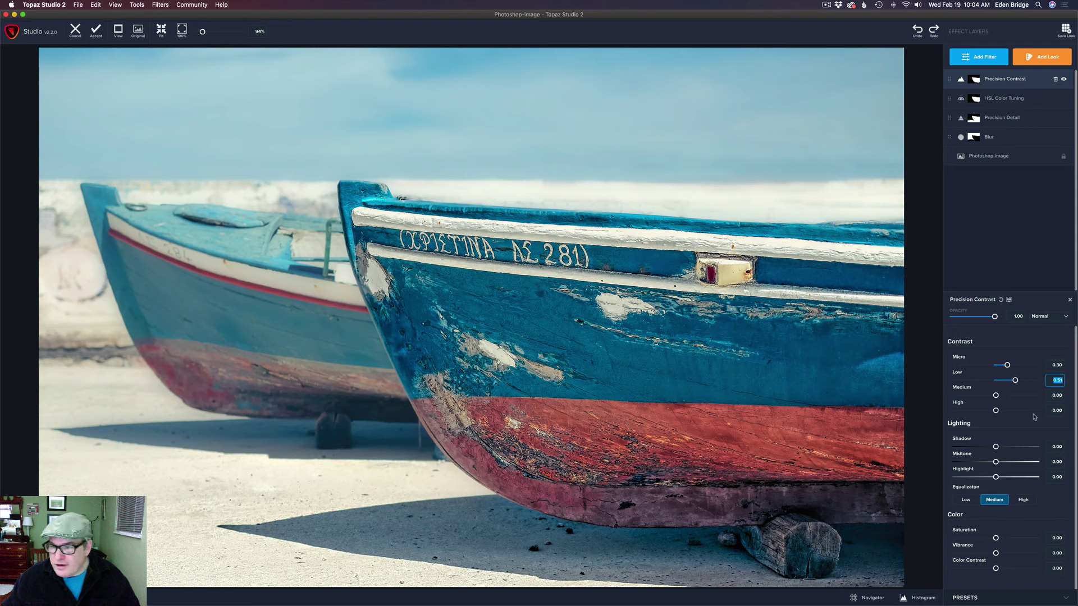
{"action": "mouse_move", "coordinate": [996, 396]}
{"action": "left_mouse_down"}
{"action": "mouse_move", "coordinate": [1014, 396]}
{"action": "mouse_move", "coordinate": [1017, 414]}
{"action": "mouse_move", "coordinate": [978, 405]}
{"action": "mouse_move", "coordinate": [993, 411]}
{"action": "left_mouse_up"}
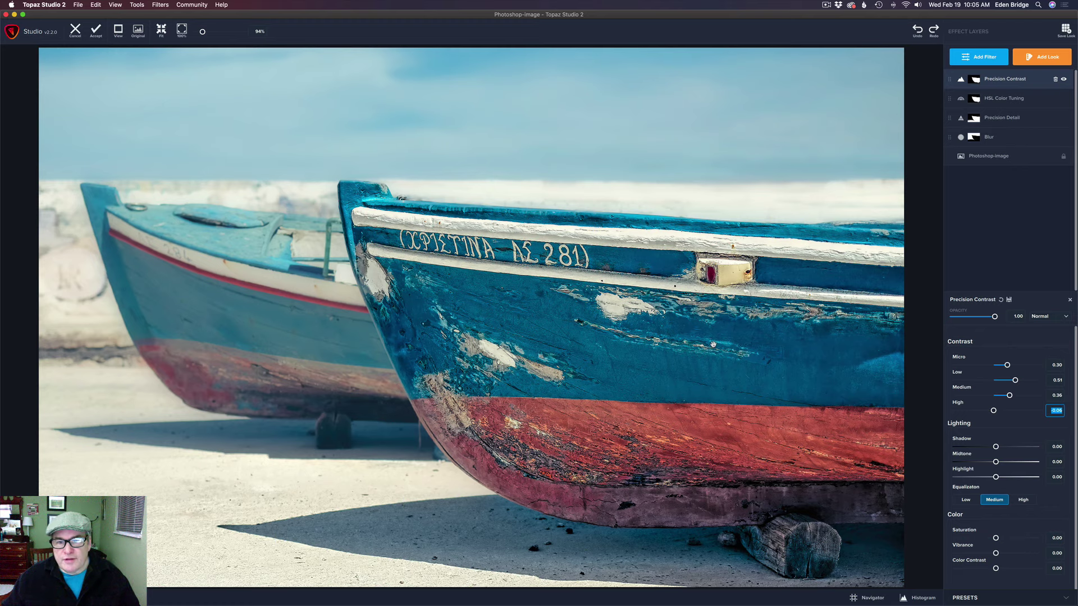
Compare the whole image with the Precision Contrast layer hidden and shown, and reopen that layer's settings.
{"action": "scroll", "coordinate": [713, 345], "scroll_direction": "down", "scroll_amount": 5}
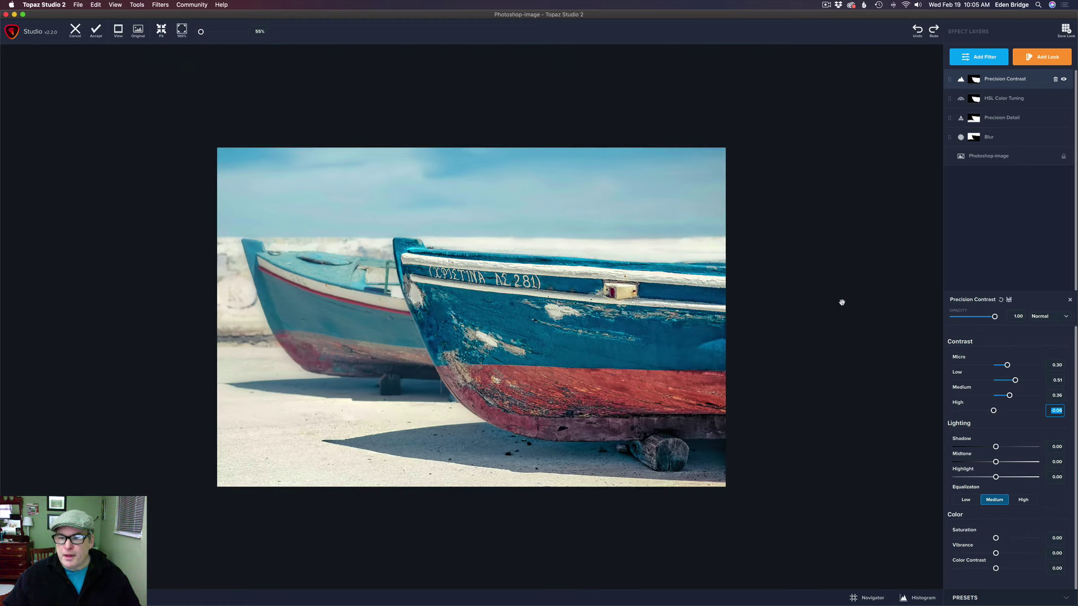
{"action": "left_click", "coordinate": [1064, 80]}
{"action": "left_click", "coordinate": [1065, 80]}
{"action": "left_click", "coordinate": [1064, 80]}
{"action": "left_click", "coordinate": [1064, 80]}
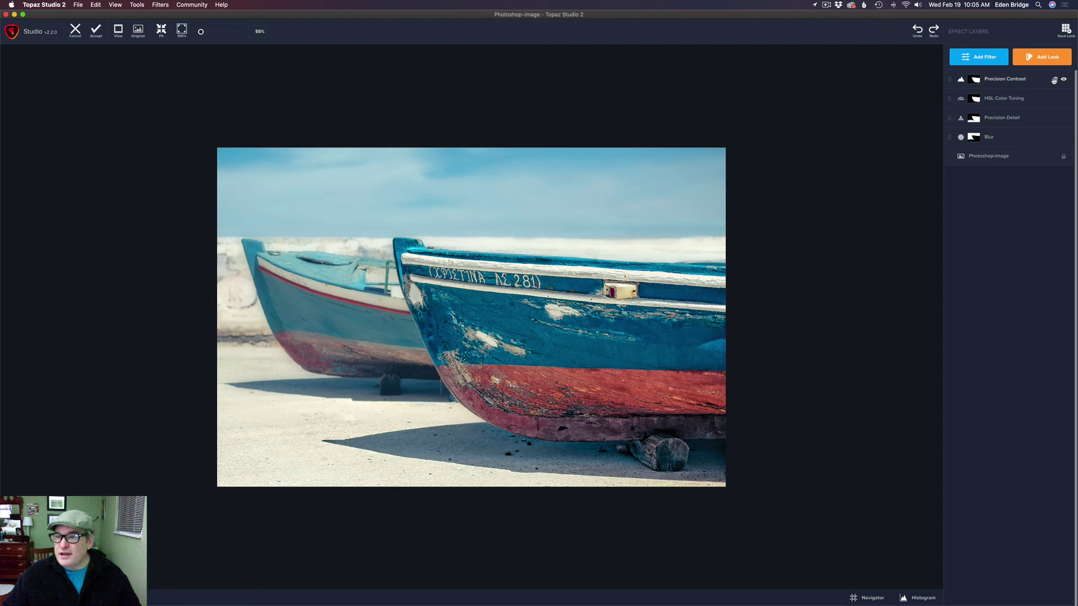
{"action": "left_click", "coordinate": [1011, 80]}
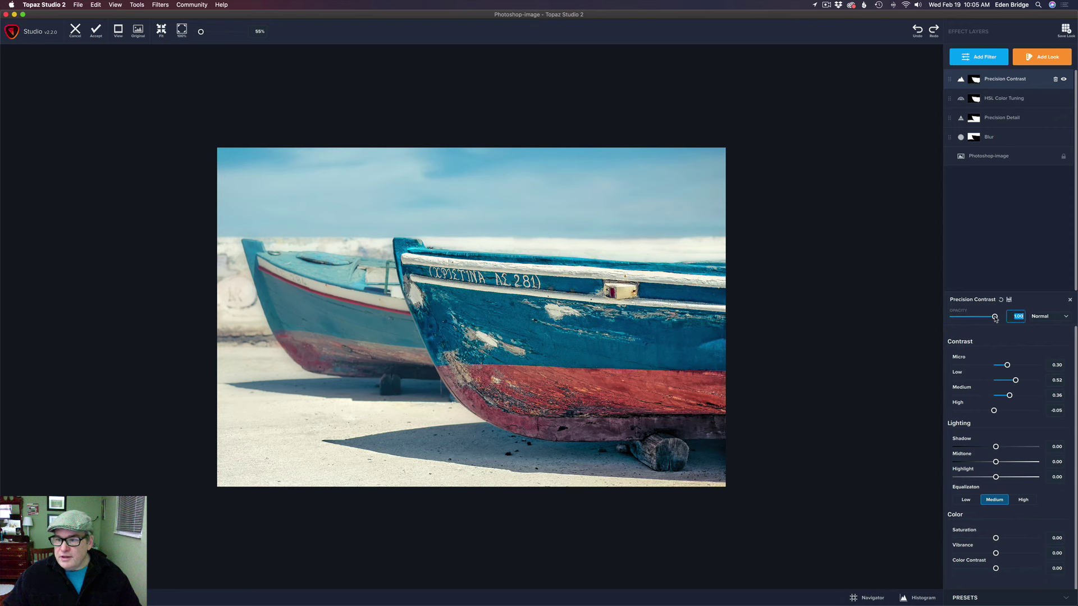
Reduce the Precision Contrast layer's opacity to about 0.74 and accept the edits to return the image to Photoshop.
{"action": "mouse_move", "coordinate": [994, 318]}
{"action": "left_mouse_down"}
{"action": "mouse_move", "coordinate": [956, 317]}
{"action": "mouse_move", "coordinate": [984, 320]}
{"action": "left_mouse_up"}
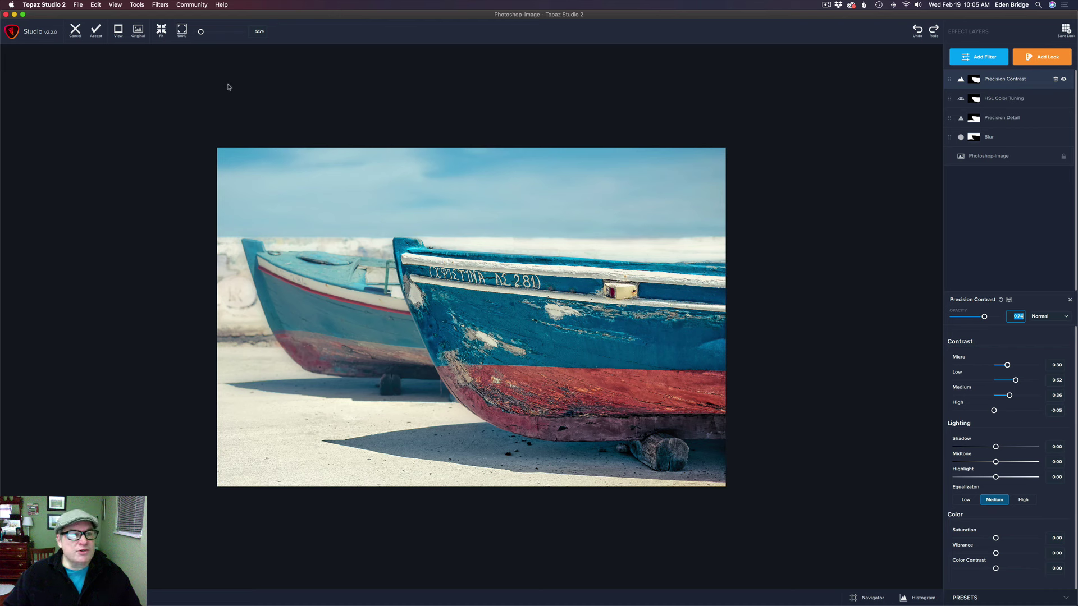
{"action": "left_click", "coordinate": [96, 33]}
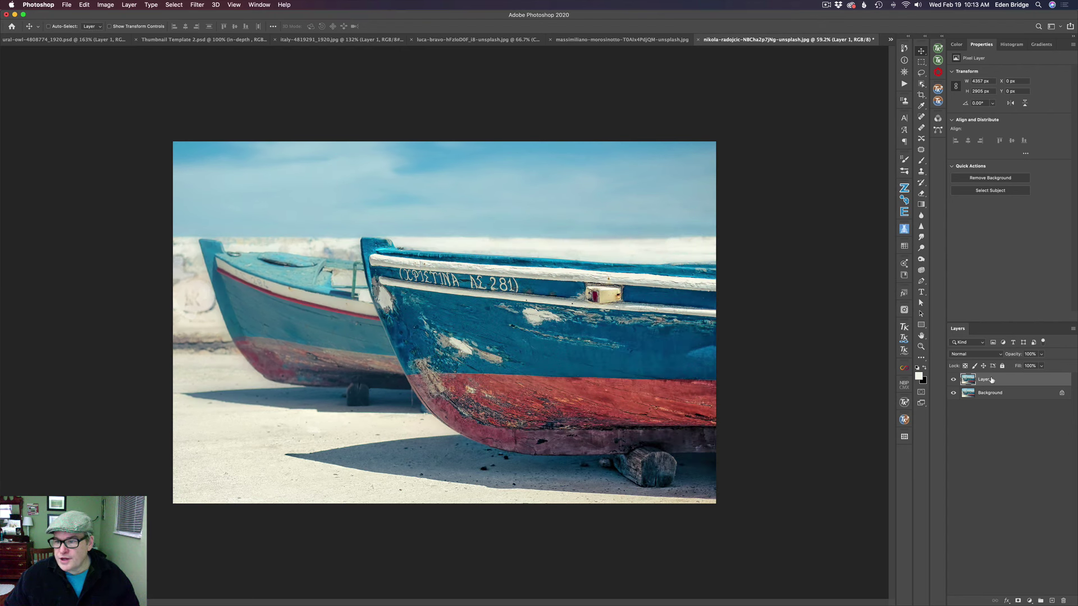
Rename the edited boat layer "Topaz Studio 2" and compare it with the original by hiding and showing it.
{"action": "double_click", "coordinate": [989, 378]}
{"action": "type", "text": "Topaz Studio"}
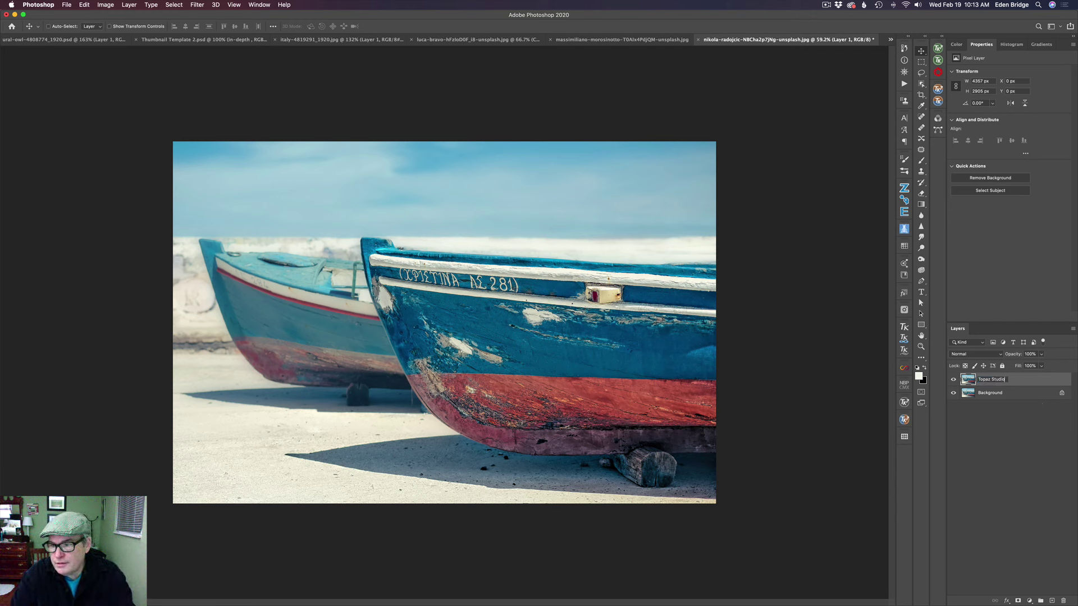
{"action": "type", "text": " 2"}
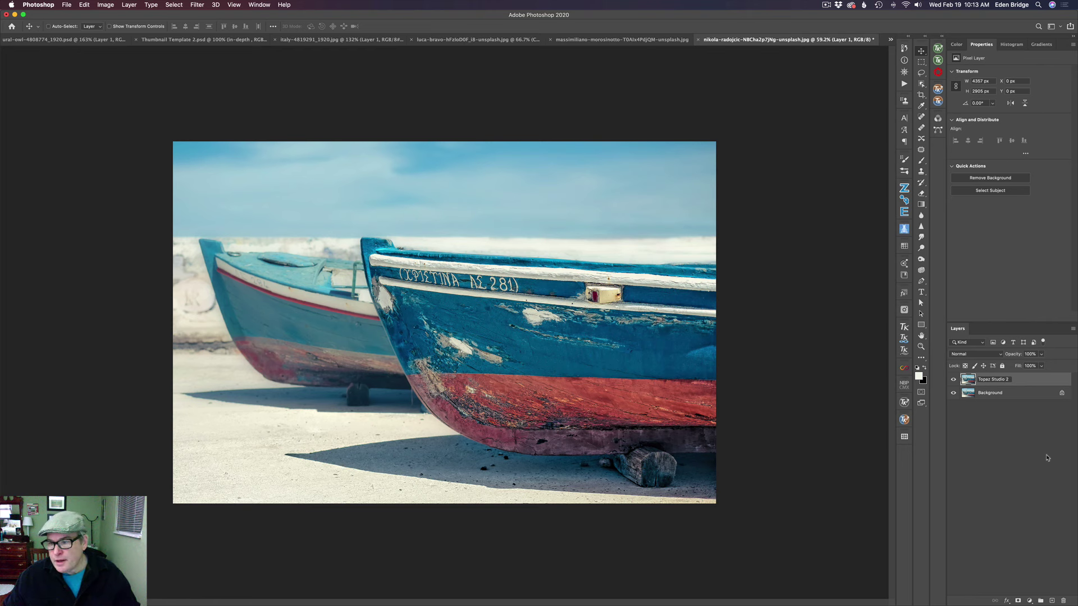
{"action": "key", "text": "Return"}
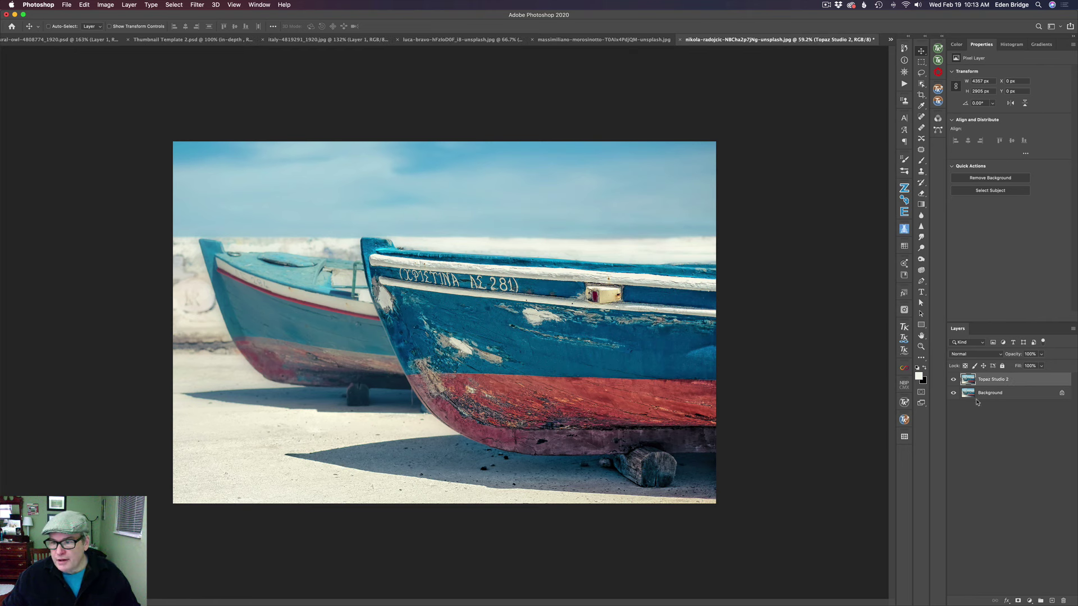
{"action": "left_click", "coordinate": [953, 380]}
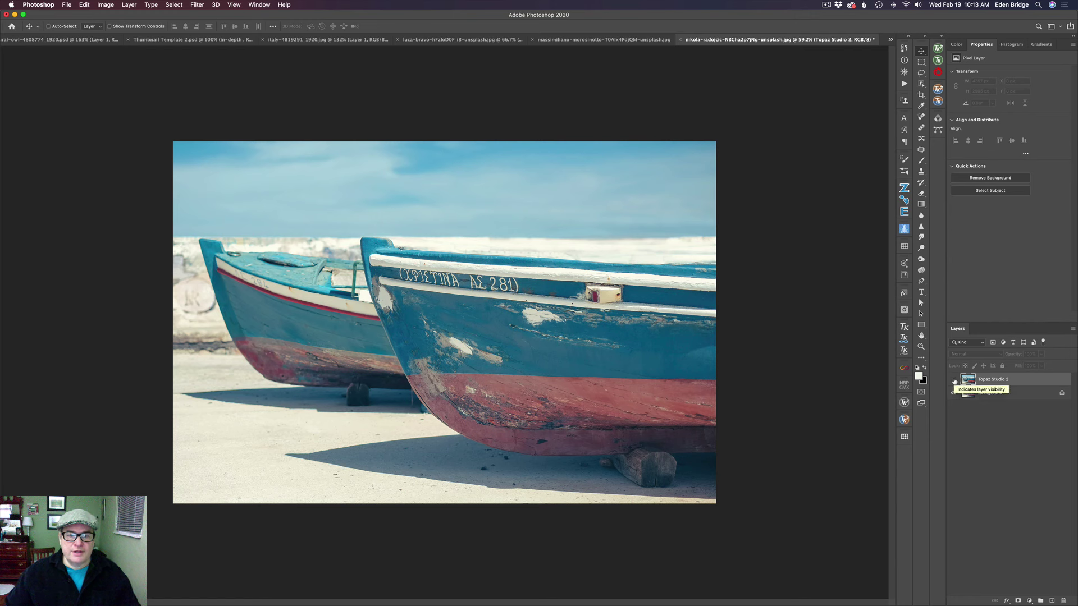
{"action": "left_click", "coordinate": [953, 380]}
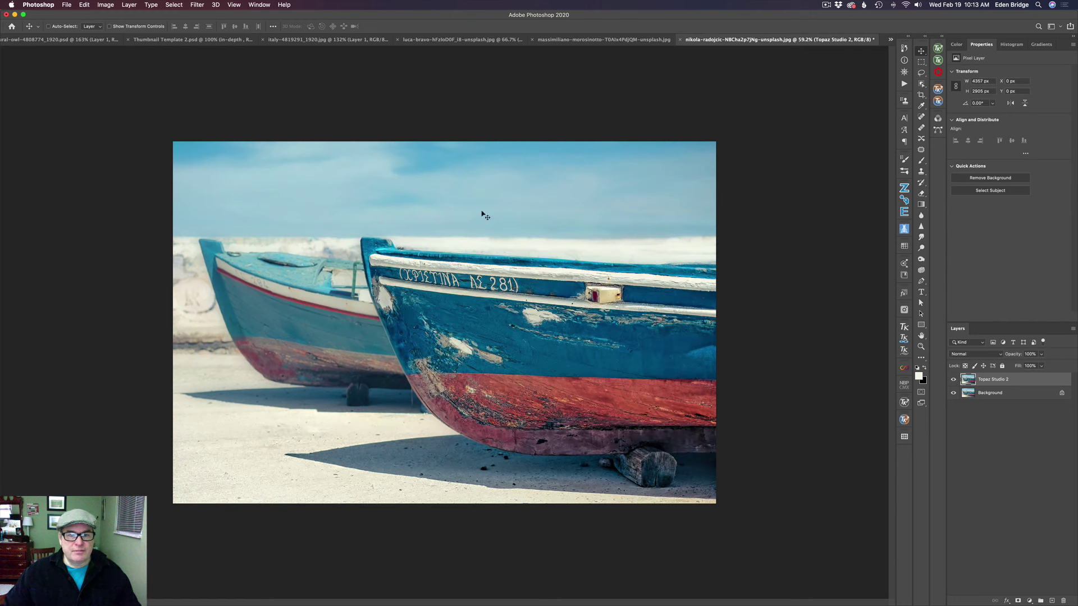